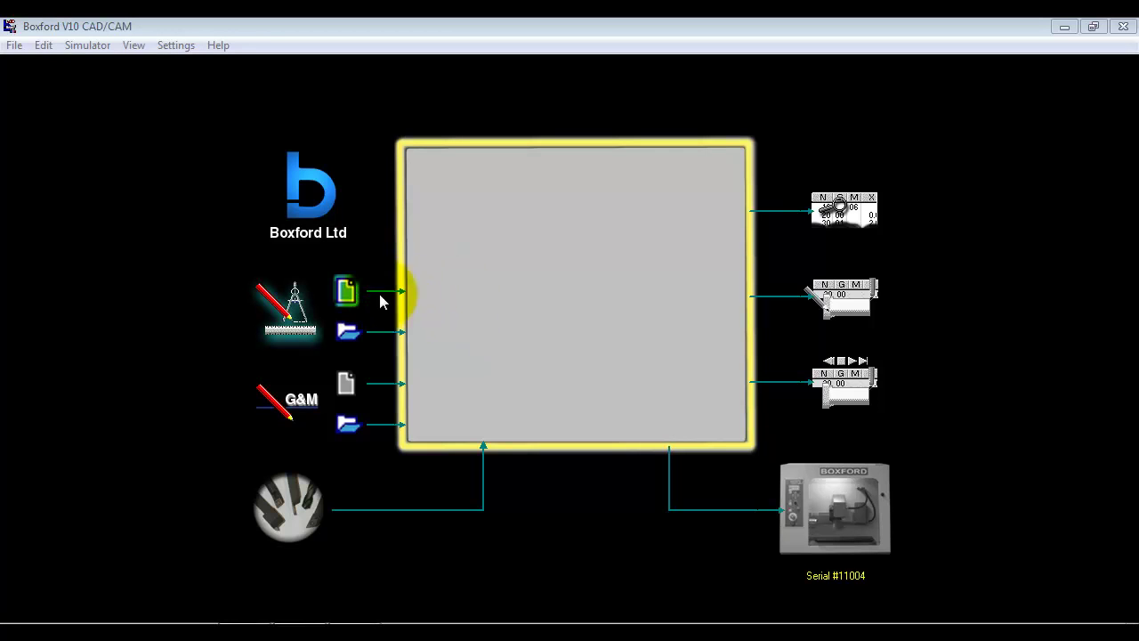
- Create a metric billet 'My Part' with the creator's initials, 25 mm diameter, 50 mm long, hole depth 10
{"action": "left_click", "coordinate": [345, 299]}
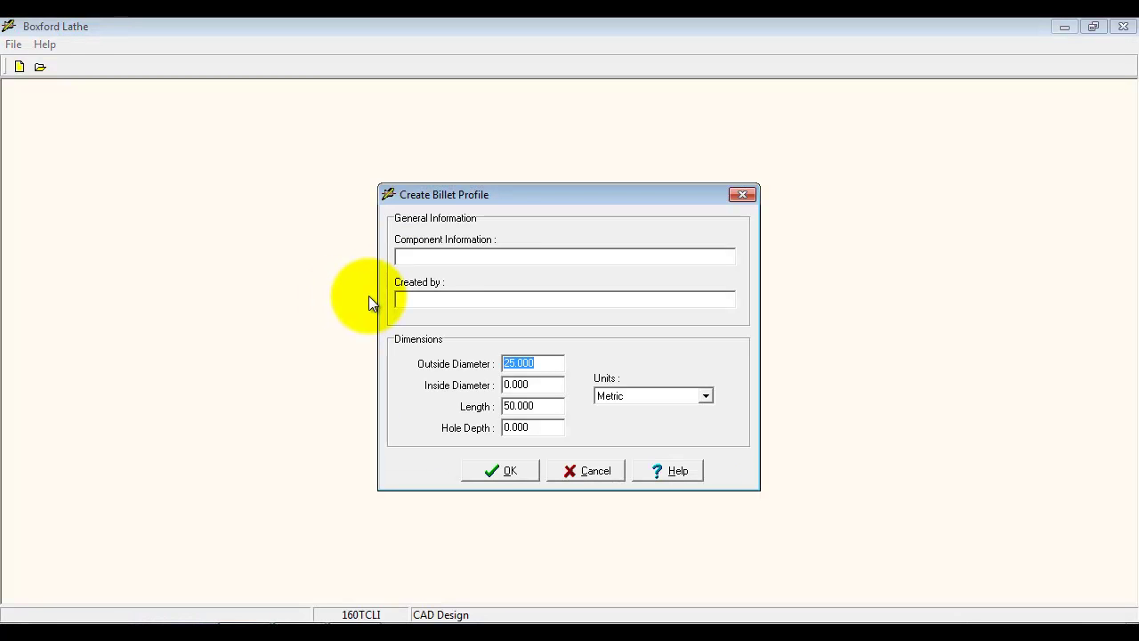
{"action": "left_click", "coordinate": [436, 256]}
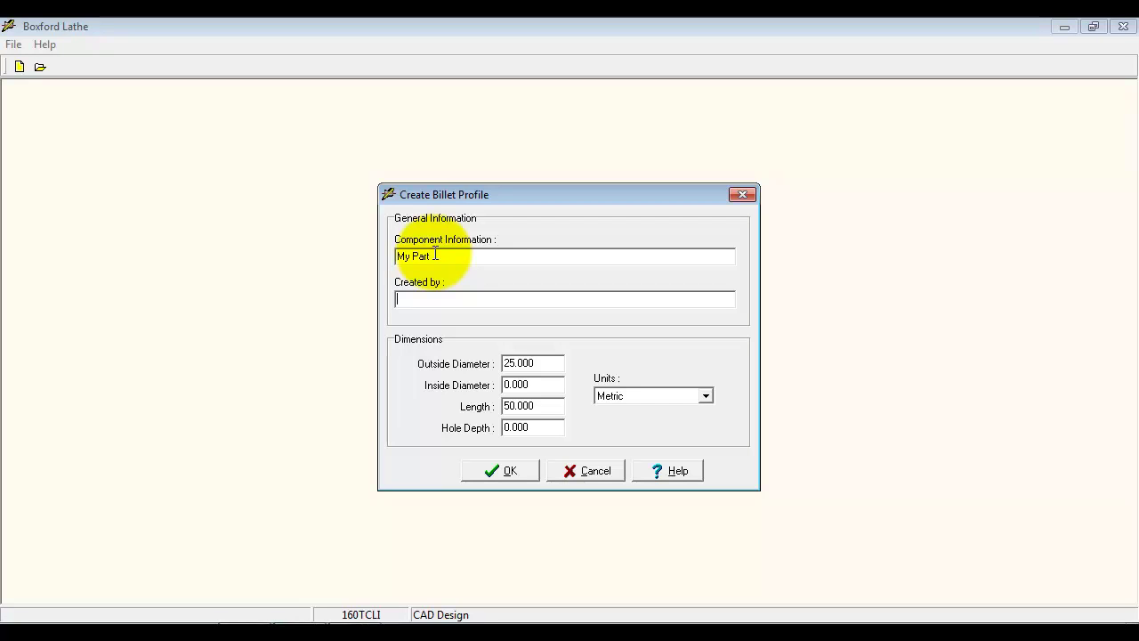
{"action": "type", "text": "My Part"}
{"action": "key", "text": "Tab"}
{"action": "type", "text": "PB"}
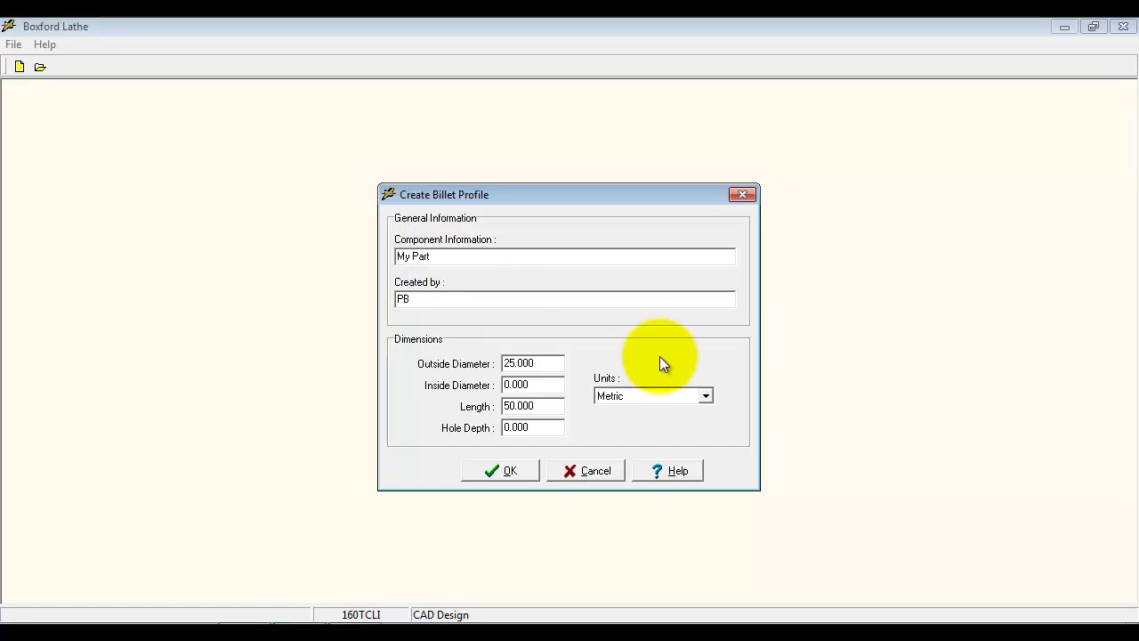
{"action": "double_click", "coordinate": [541, 385]}
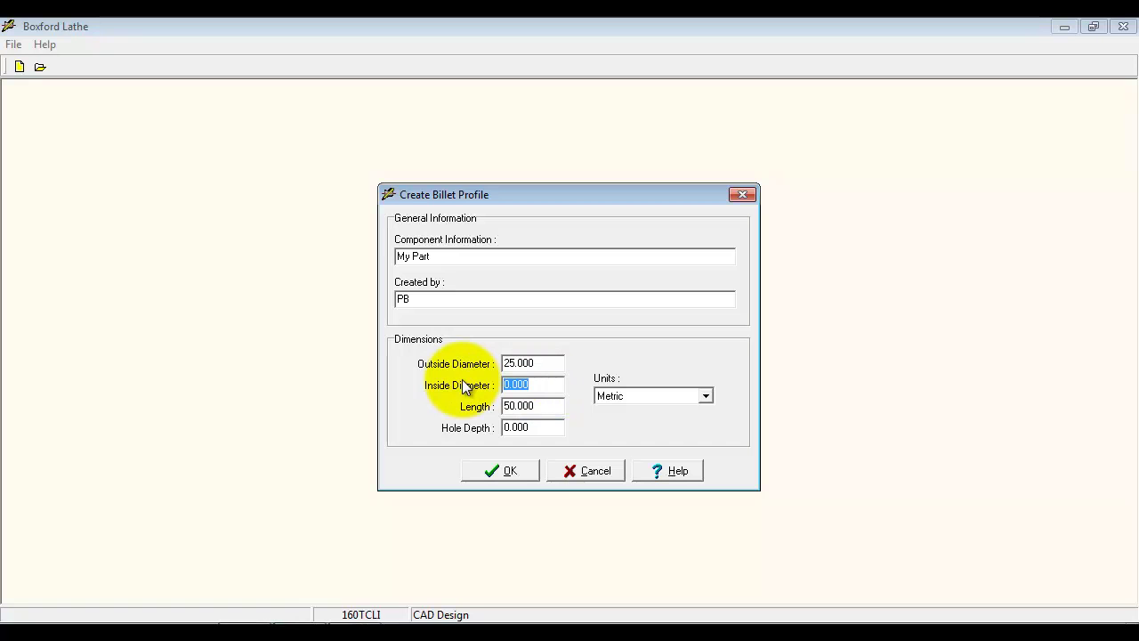
{"action": "double_click", "coordinate": [545, 427]}
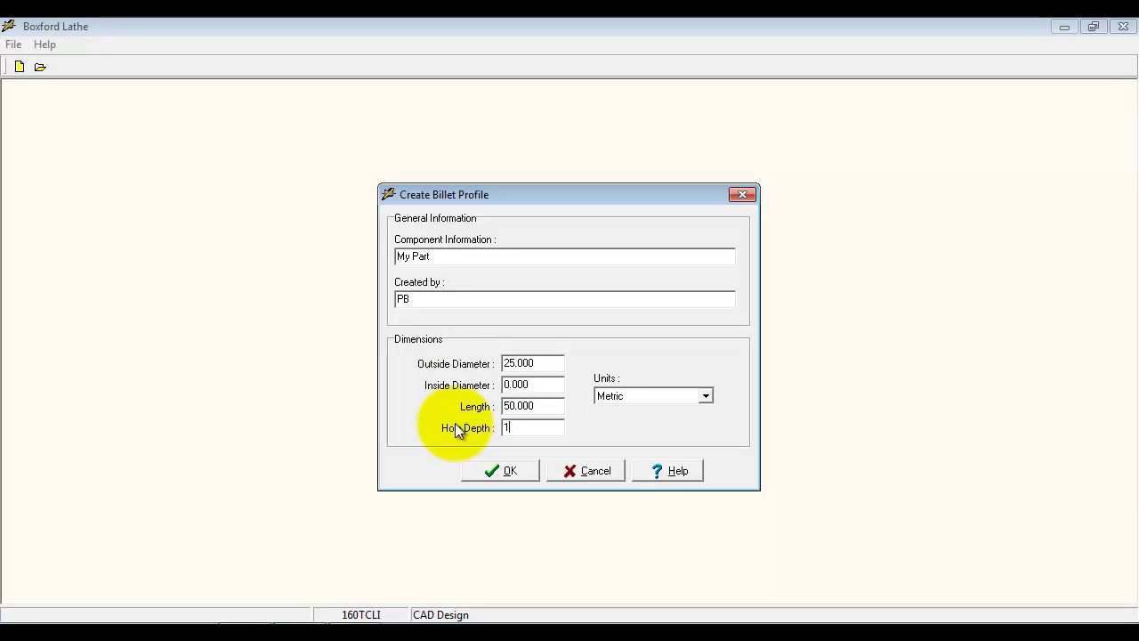
{"action": "left_click", "coordinate": [705, 402]}
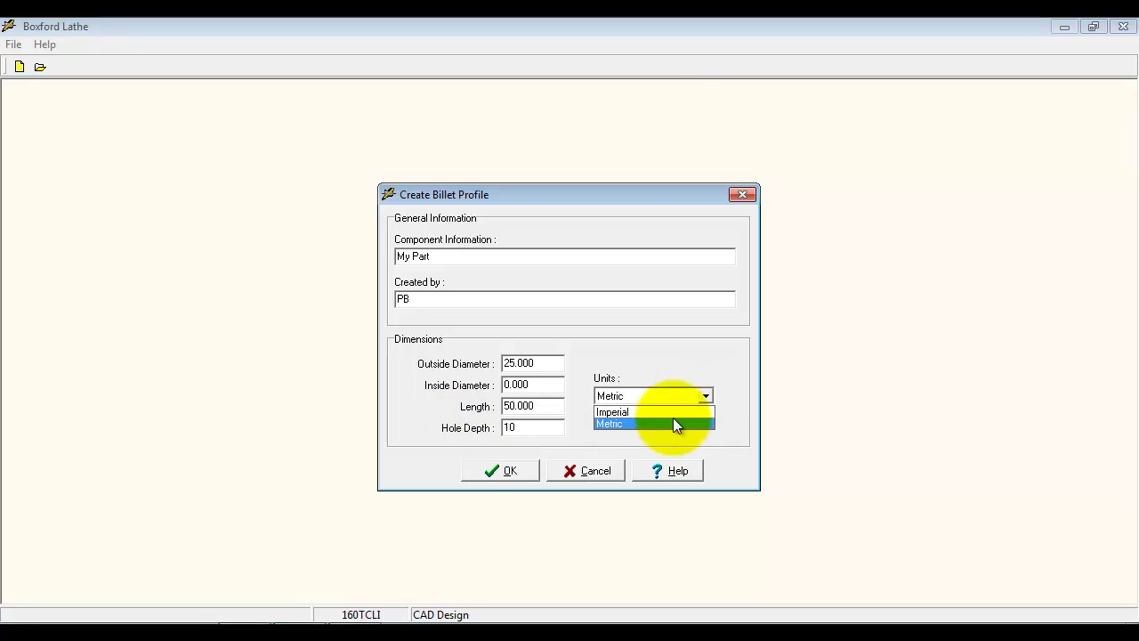
{"action": "left_click", "coordinate": [619, 425]}
{"action": "left_click", "coordinate": [525, 466]}
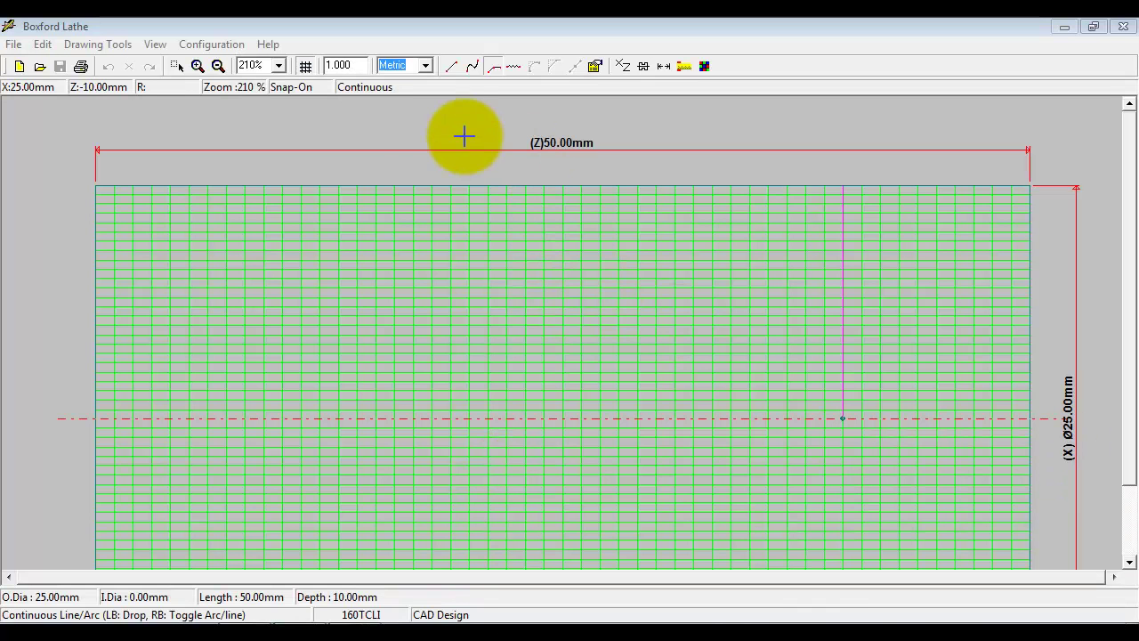
{"action": "left_click", "coordinate": [219, 65]}
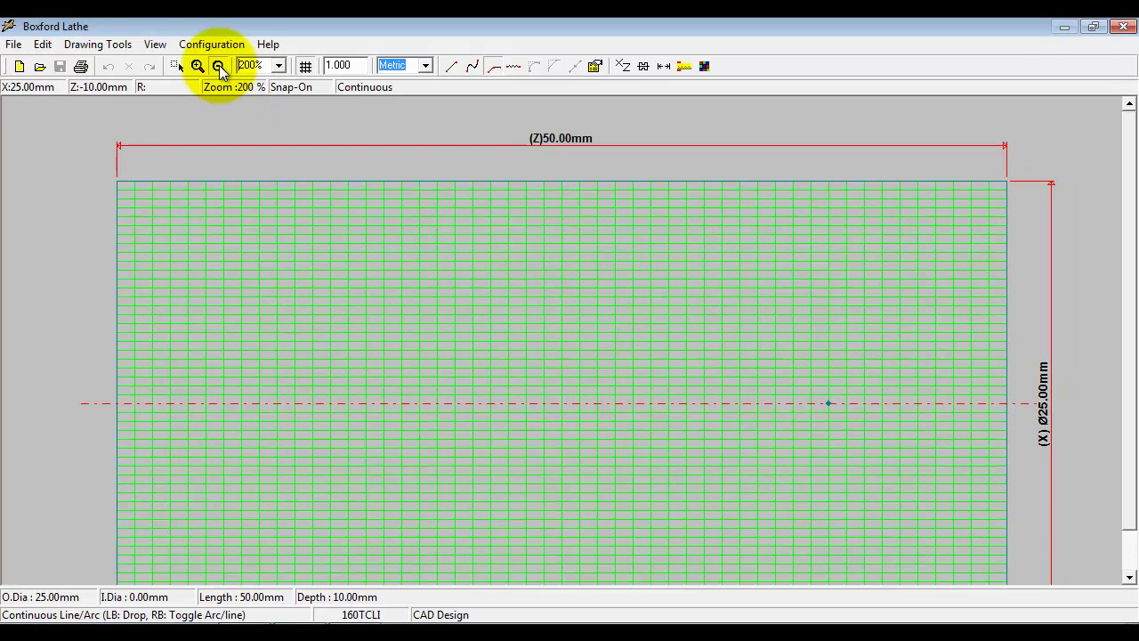
{"action": "left_click", "coordinate": [219, 65]}
{"action": "left_click", "coordinate": [219, 65]}
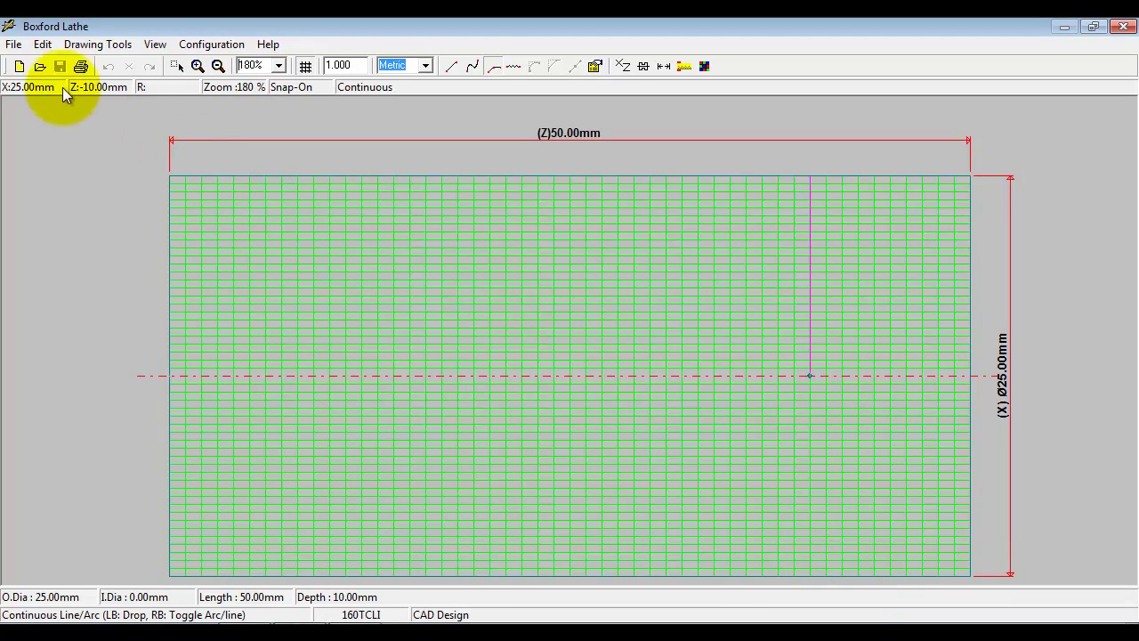
{"action": "left_click", "coordinate": [14, 45]}
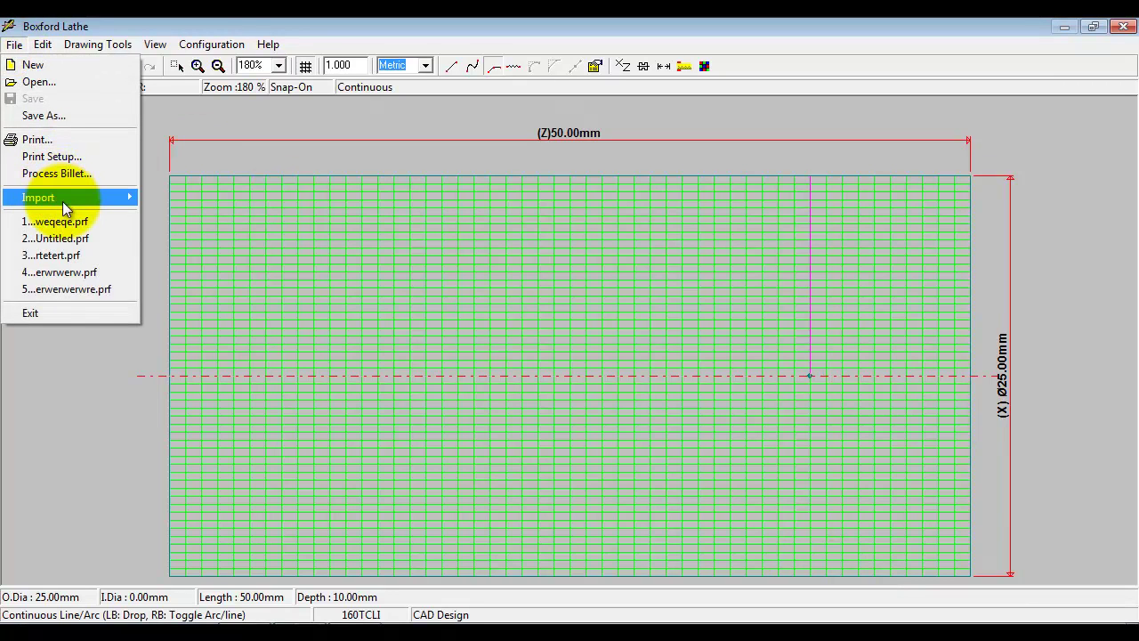
{"action": "mouse_move", "coordinate": [62, 200]}
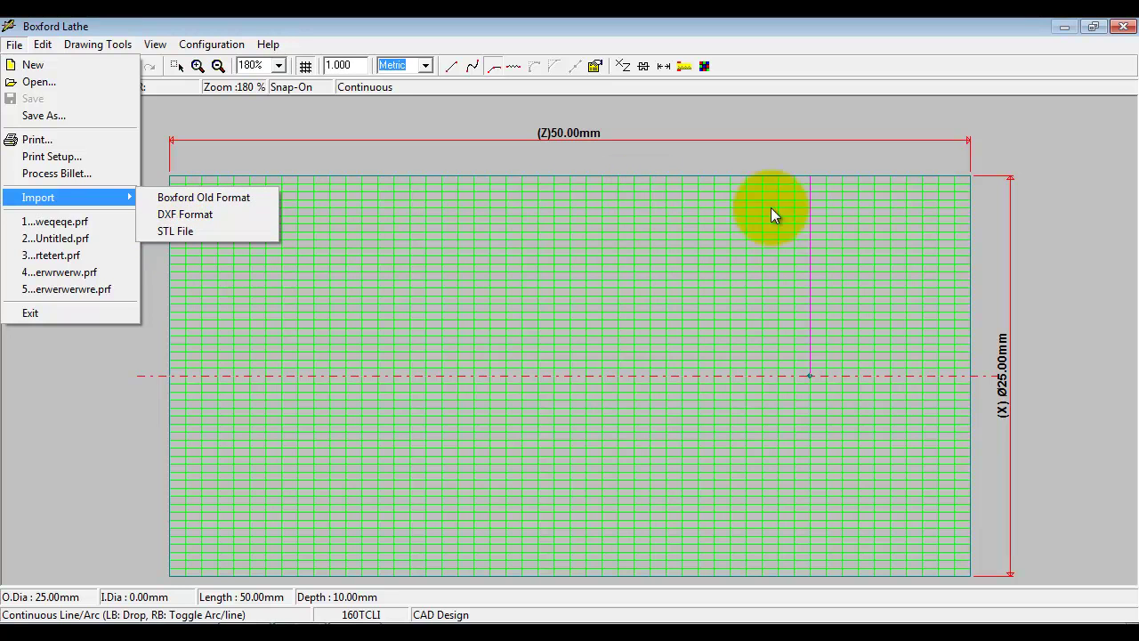
{"action": "left_click", "coordinate": [1054, 163]}
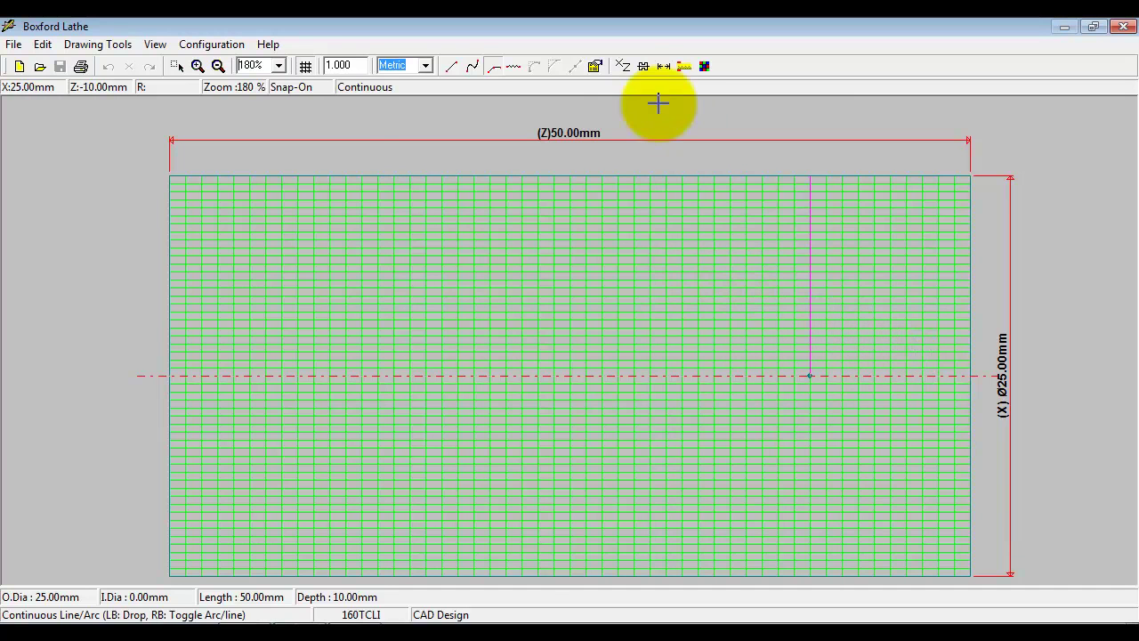
{"action": "left_click", "coordinate": [623, 66]}
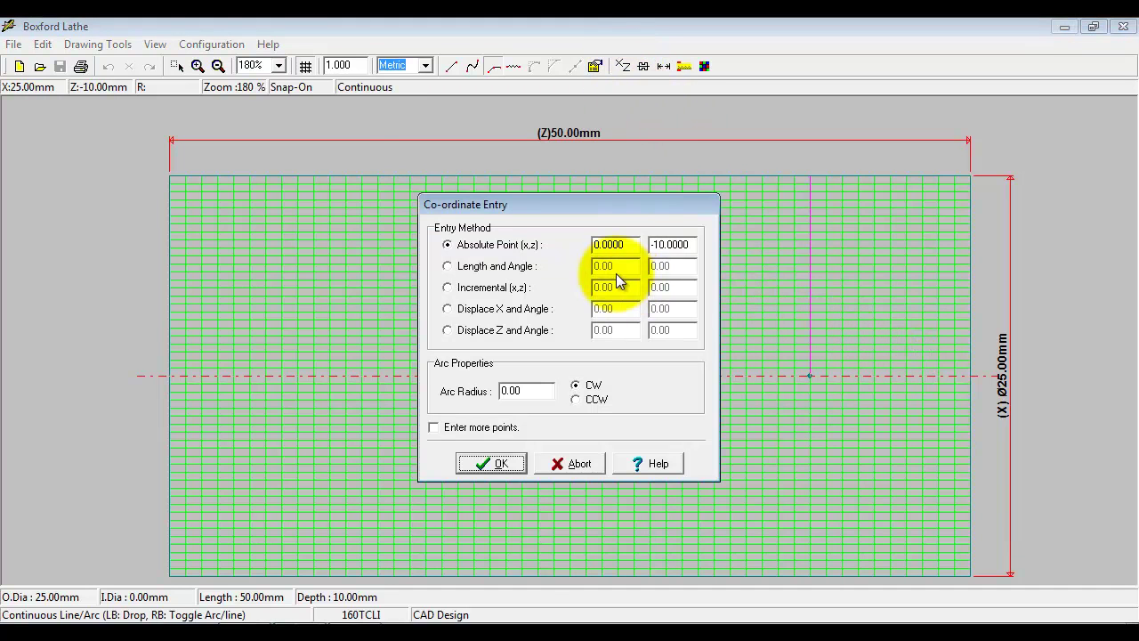
{"action": "left_click", "coordinate": [448, 266]}
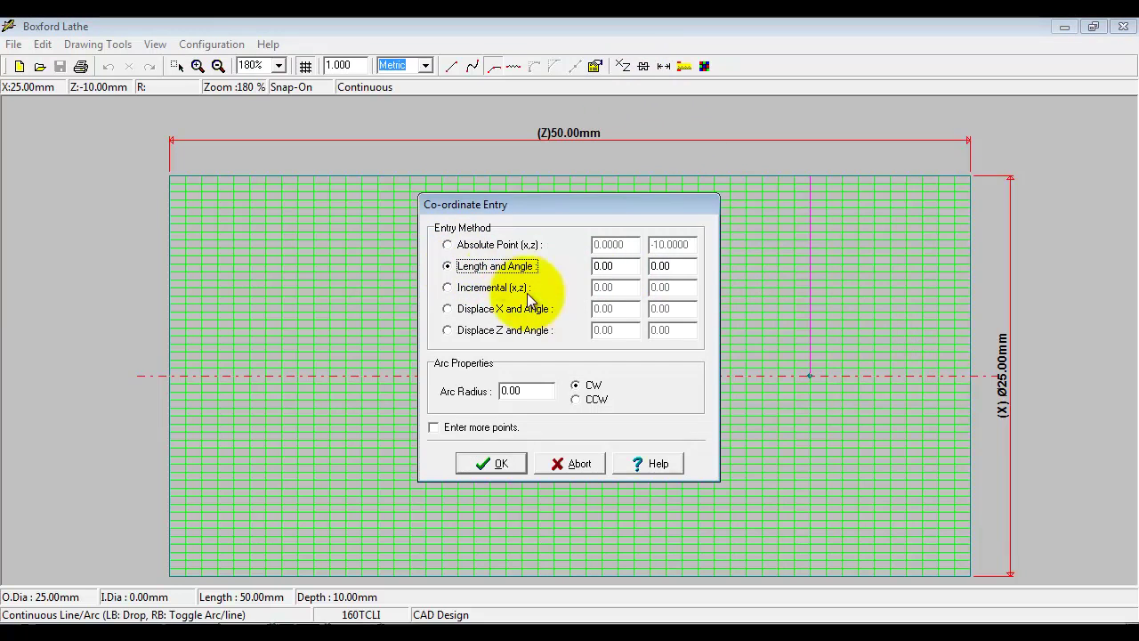
{"action": "left_click", "coordinate": [481, 290]}
{"action": "left_click", "coordinate": [482, 307]}
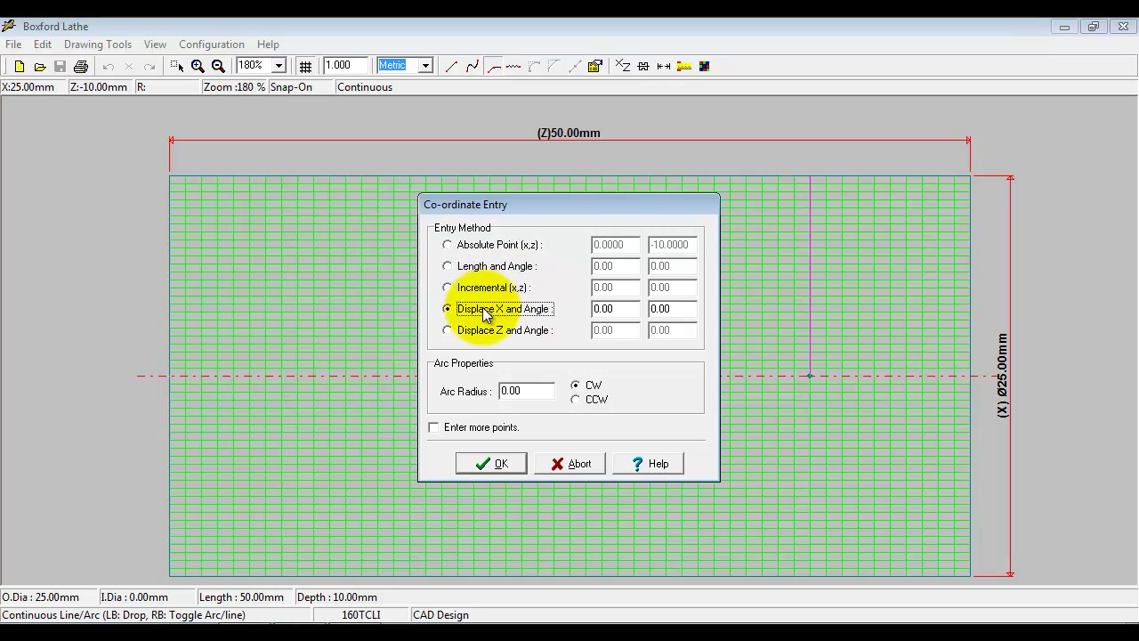
{"action": "left_click", "coordinate": [579, 463]}
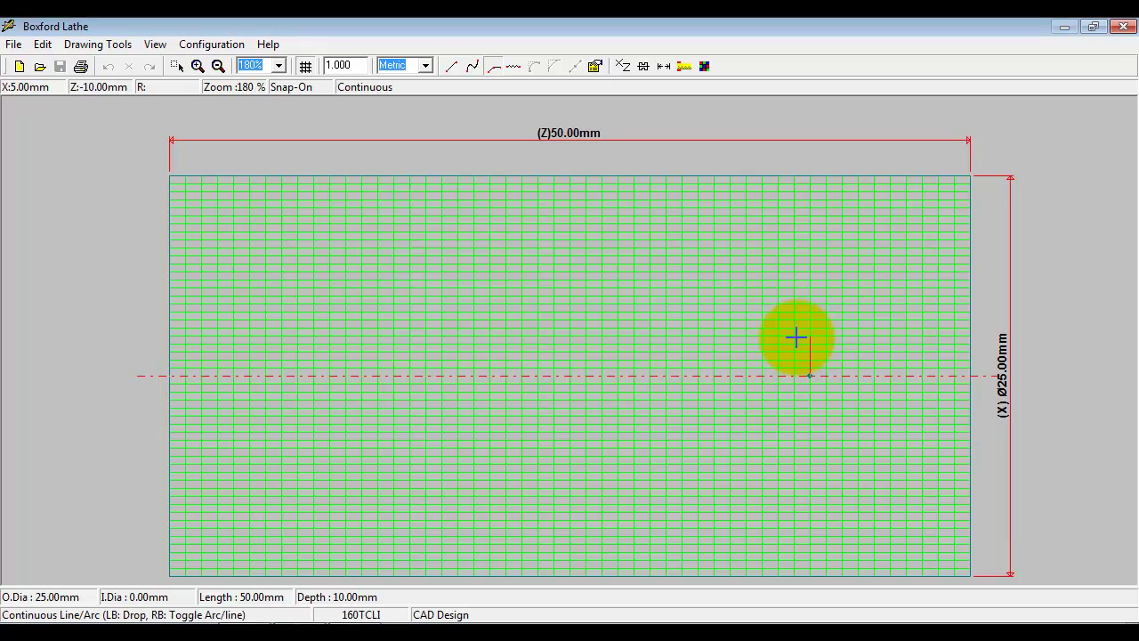
- Draw the profile up from the centreline, across to the billet end, up to X8, chamfer, then left to Z-13
{"action": "left_click", "coordinate": [797, 337]}
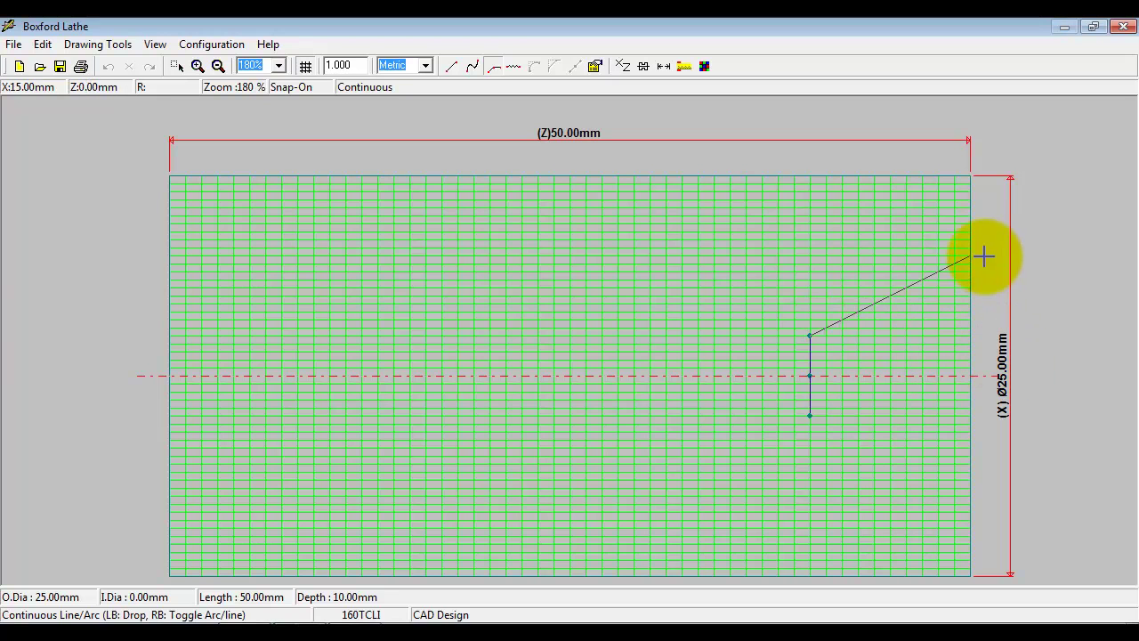
{"action": "left_click", "coordinate": [977, 339]}
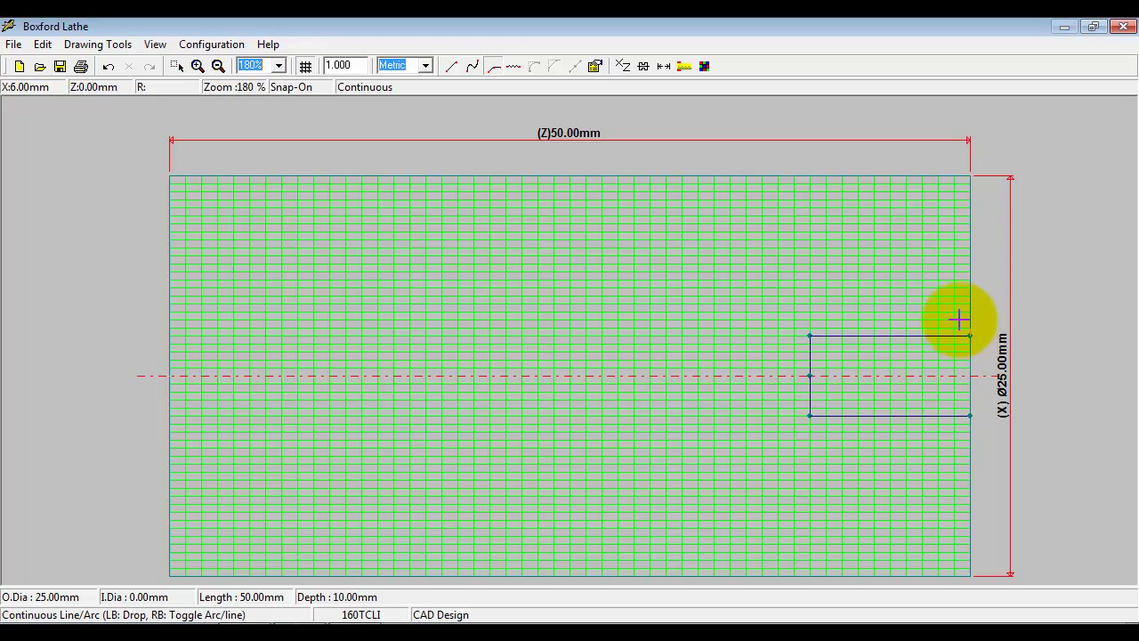
{"action": "left_click", "coordinate": [973, 313]}
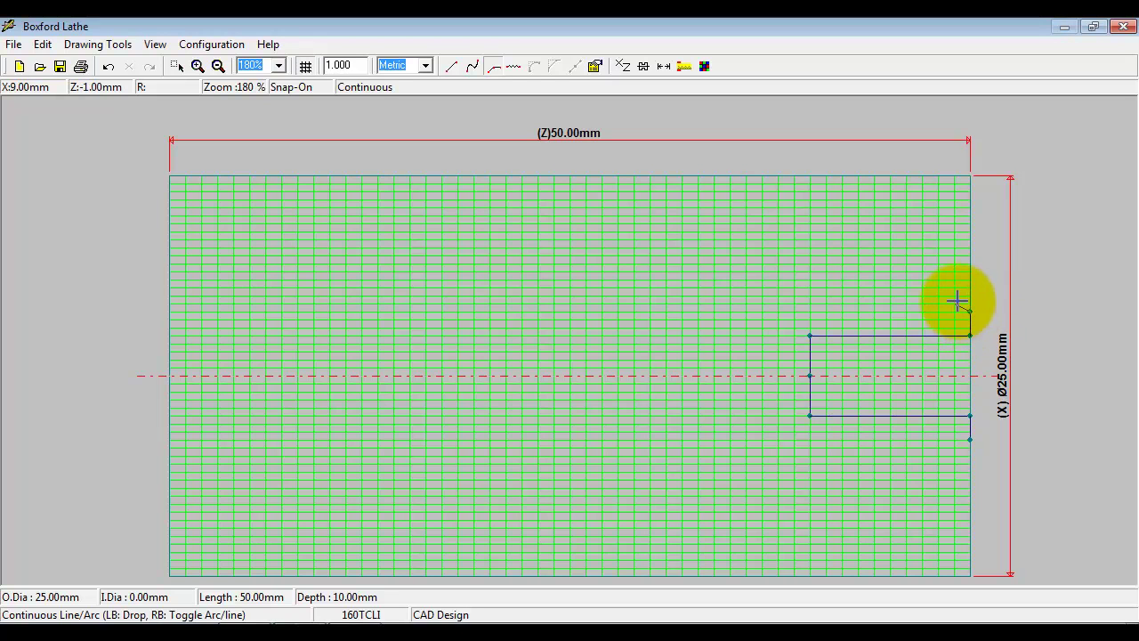
{"action": "left_click", "coordinate": [953, 295]}
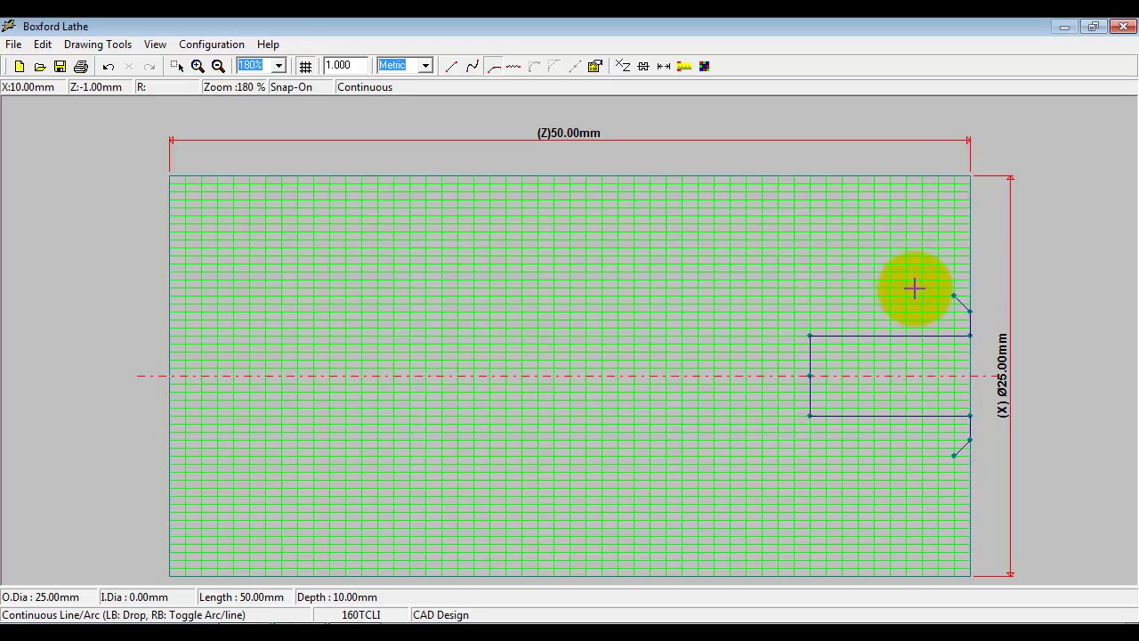
{"action": "left_click", "coordinate": [762, 293]}
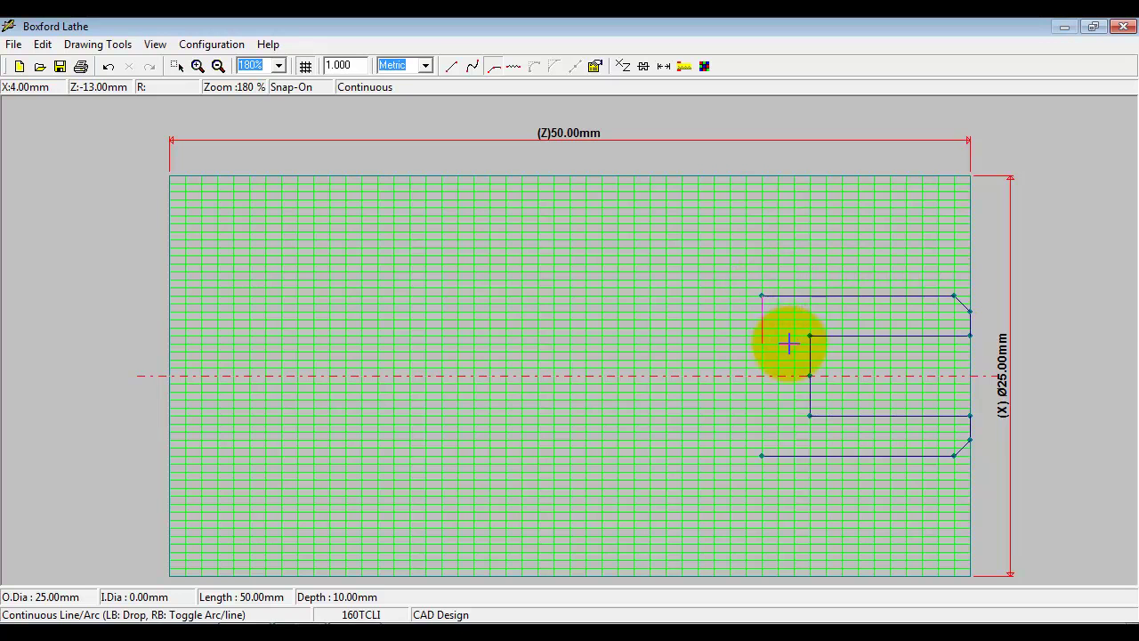
- Convert the top profile line to a right-handed thread and bring up the thread help
{"action": "right_click", "coordinate": [858, 295]}
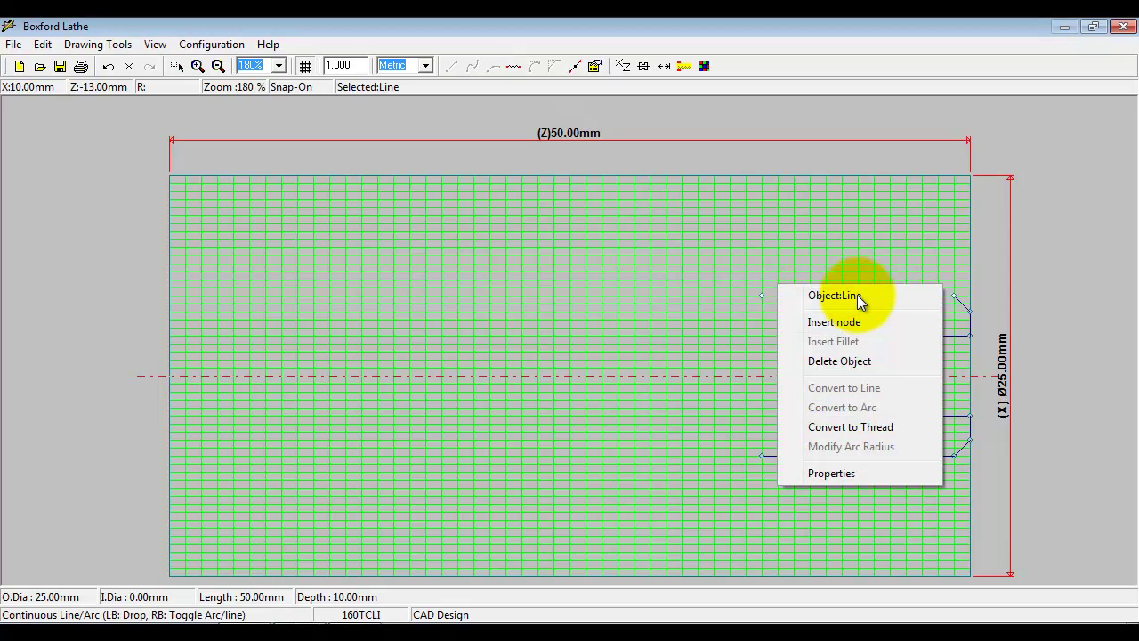
{"action": "left_click", "coordinate": [860, 429]}
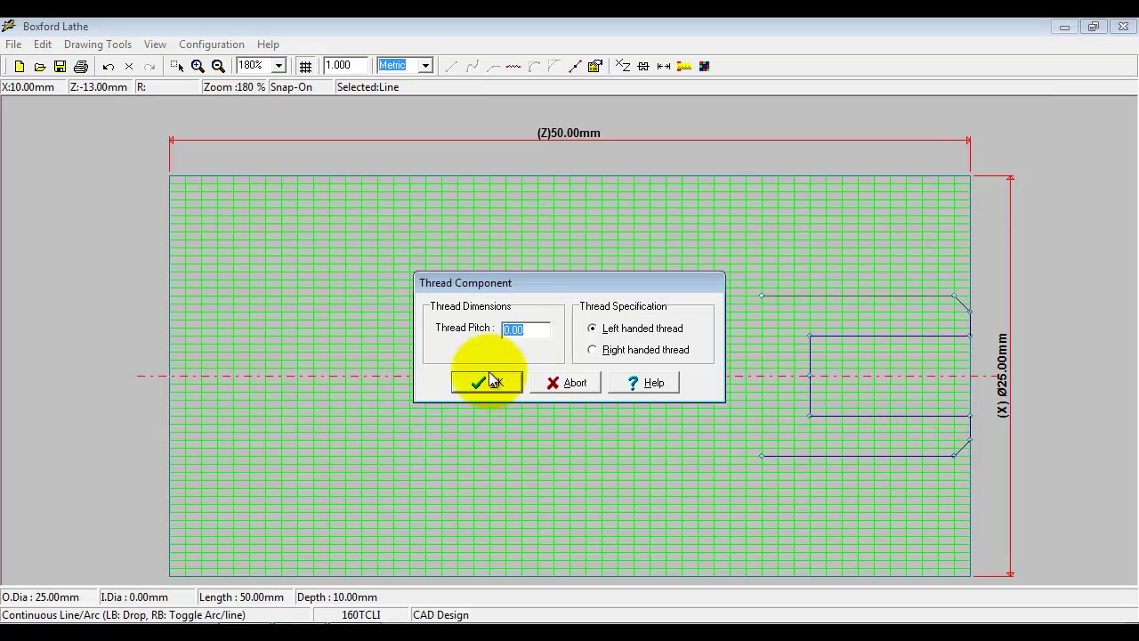
{"action": "left_click", "coordinate": [593, 350]}
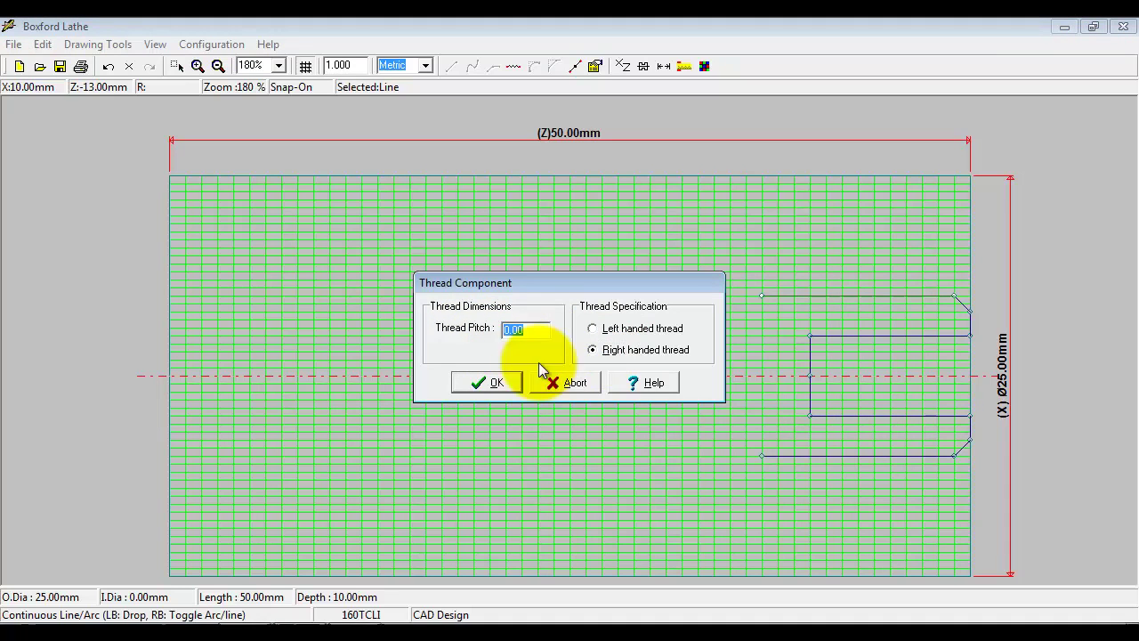
{"action": "left_click", "coordinate": [640, 387]}
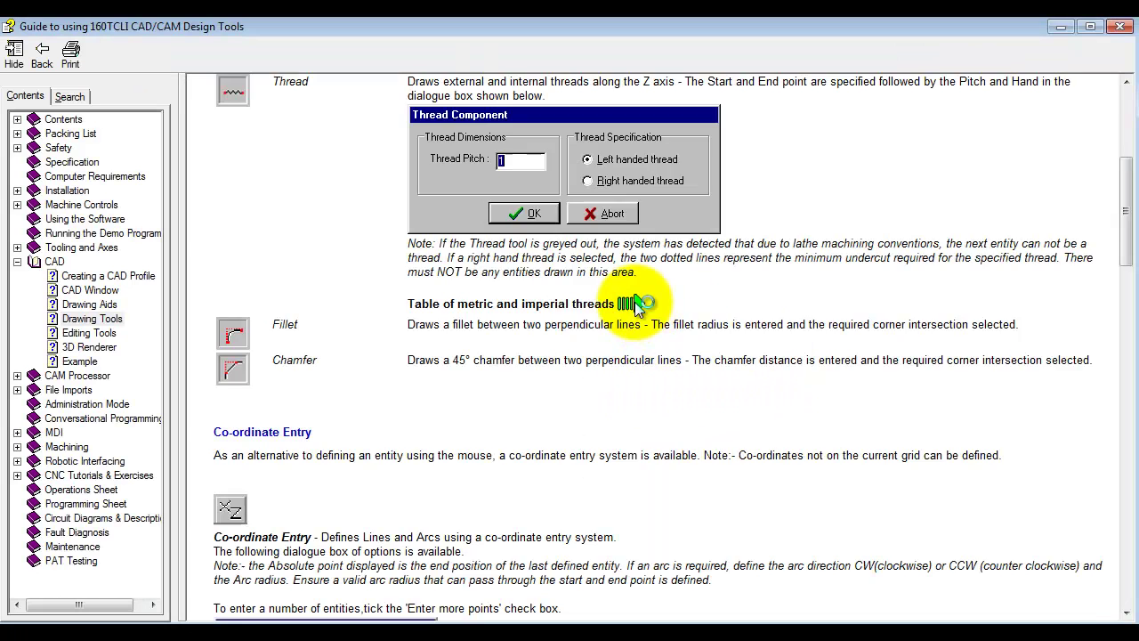
- Browse the metric and imperial thread table, then view the Machine Controls > Control Panel help page
{"action": "left_click", "coordinate": [634, 303]}
{"action": "scroll", "coordinate": [880, 409], "scroll_direction": "down", "scroll_amount": 10}
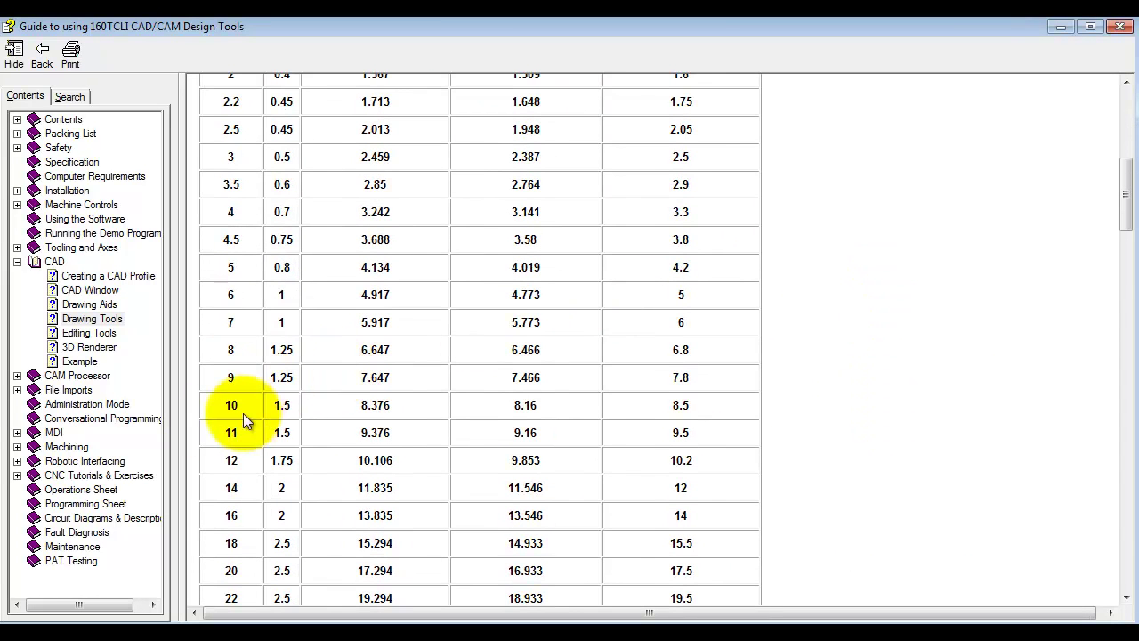
{"action": "scroll", "coordinate": [584, 421], "scroll_direction": "up", "scroll_amount": 5}
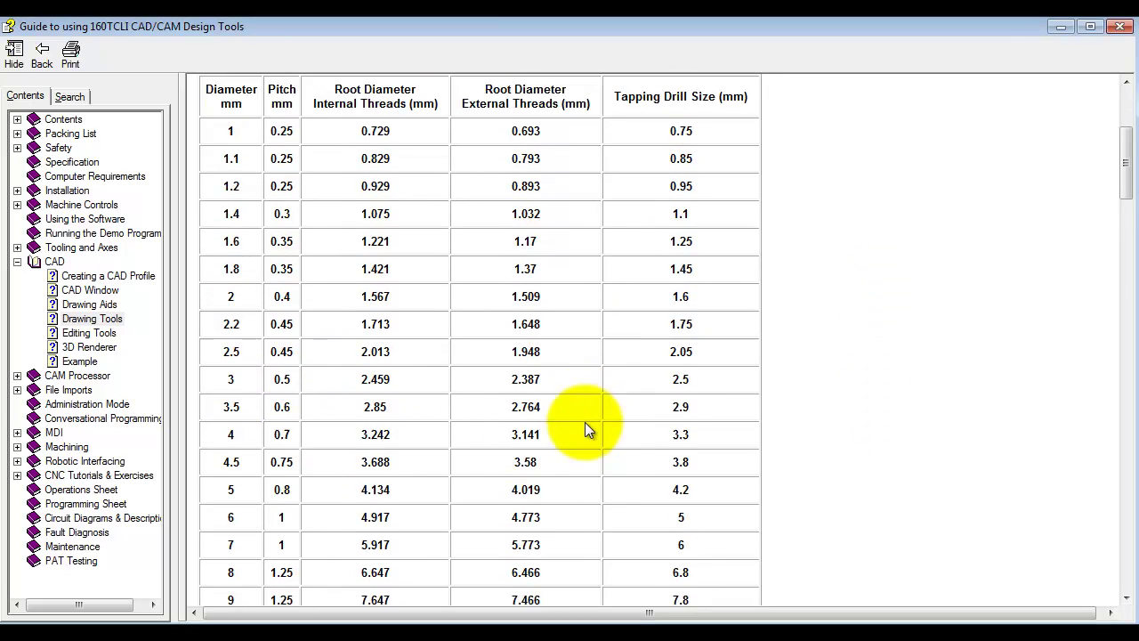
{"action": "left_click", "coordinate": [16, 204]}
{"action": "left_click", "coordinate": [89, 220]}
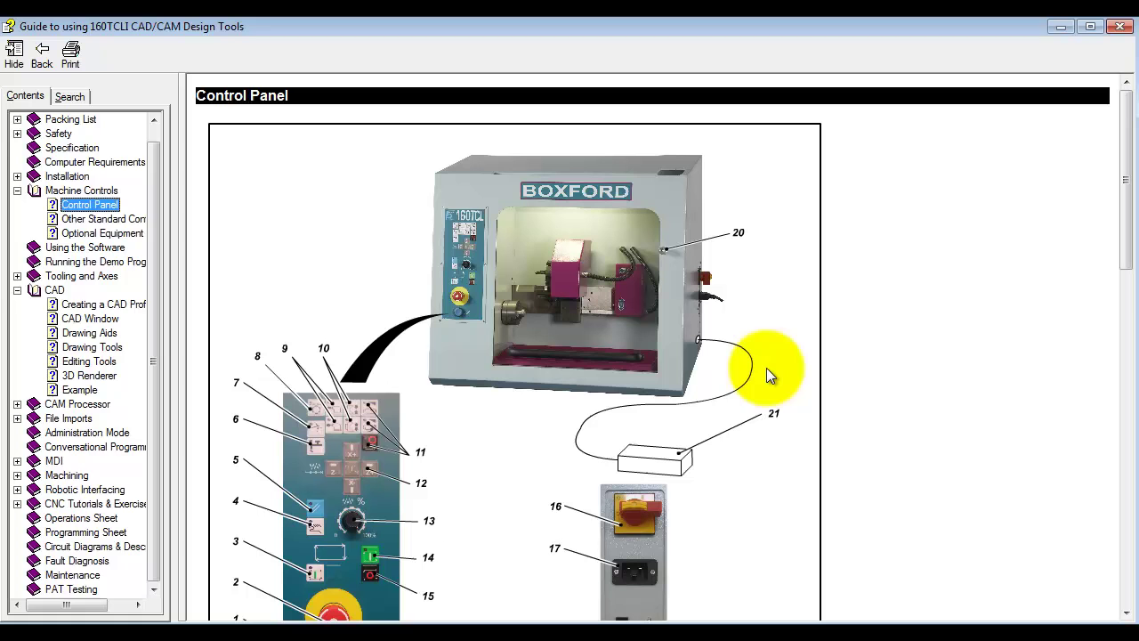
{"action": "left_click_drag", "start_coordinate": [1128, 256], "coordinate": [1114, 232]}
- Close the help and create the thread with a 1.5 mm pitch along the outer diameter
{"action": "left_click", "coordinate": [1120, 25]}
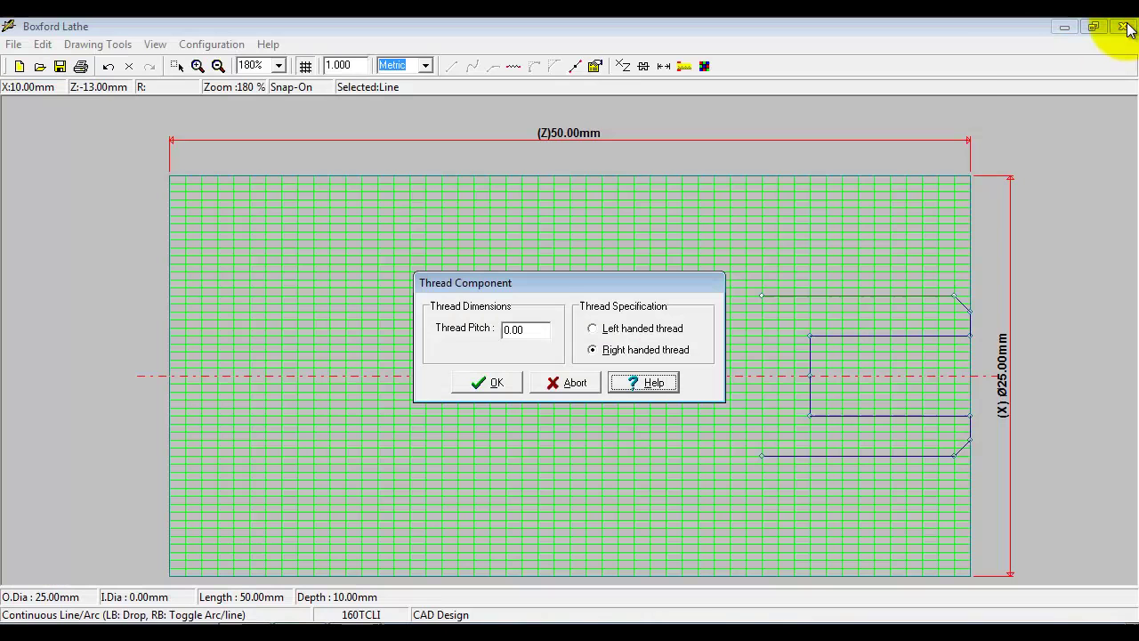
{"action": "left_click_drag", "start_coordinate": [527, 328], "coordinate": [468, 325]}
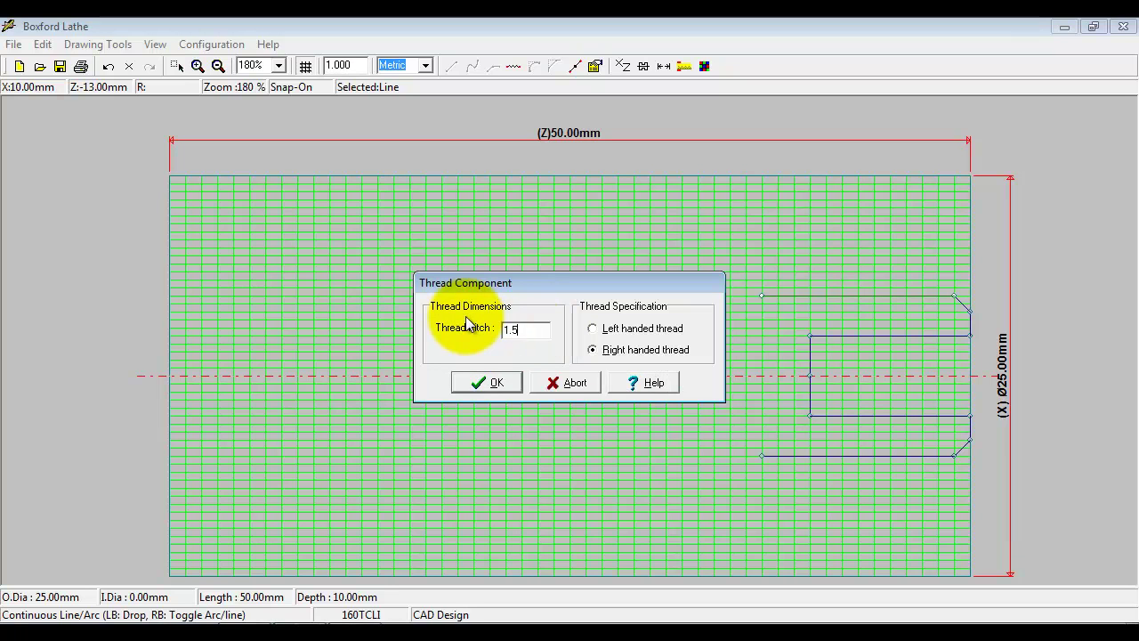
{"action": "left_click", "coordinate": [480, 381]}
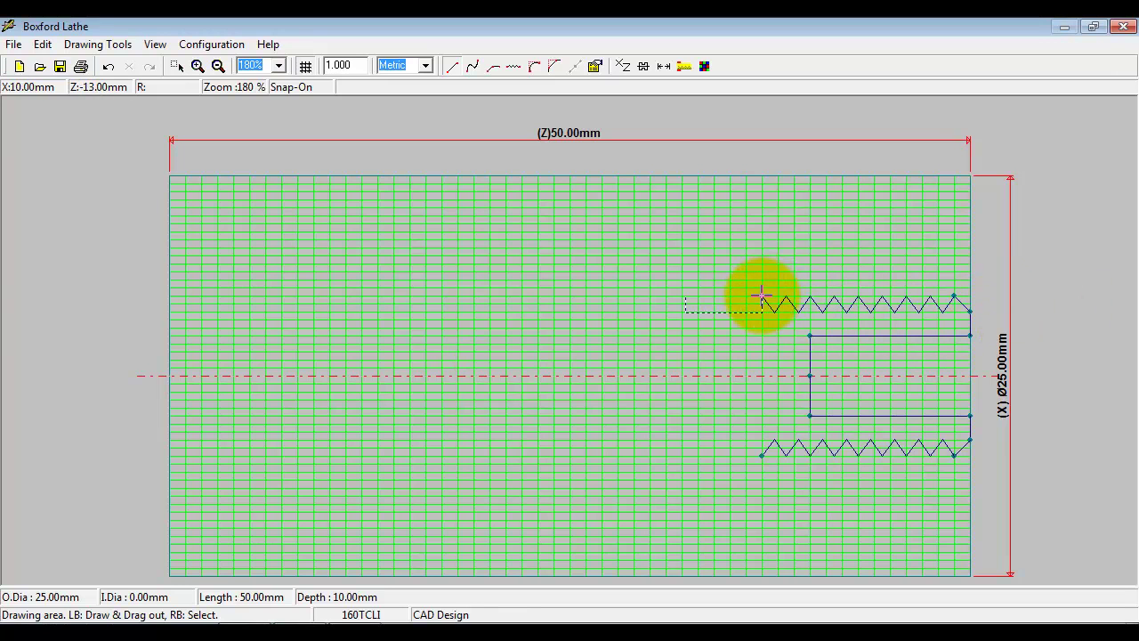
{"action": "left_click", "coordinate": [683, 299]}
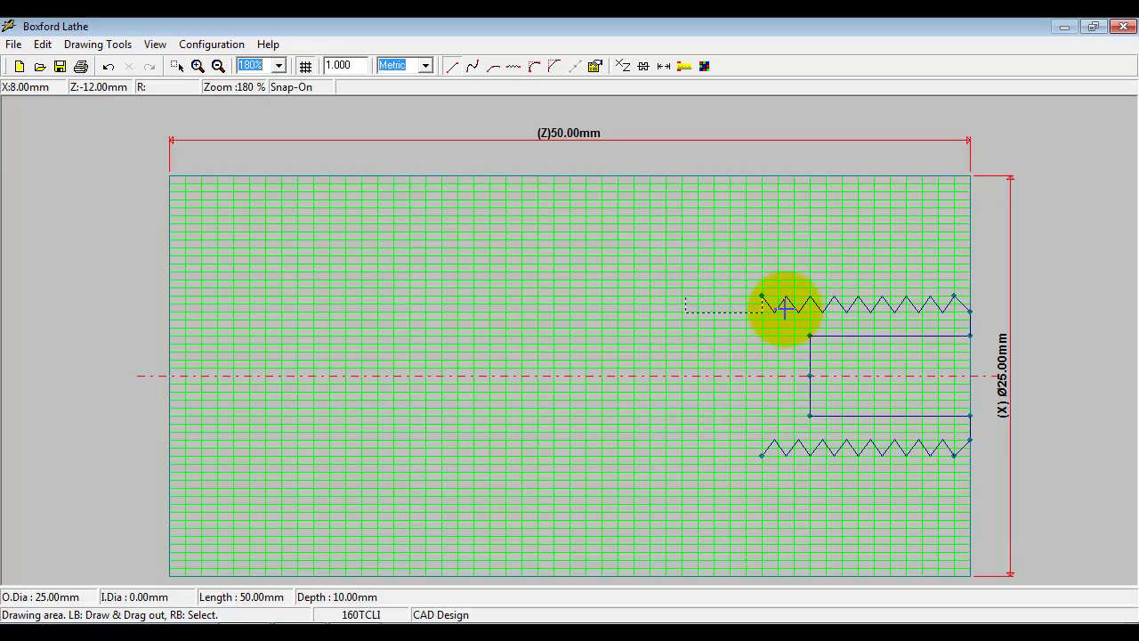
{"action": "left_click", "coordinate": [494, 67]}
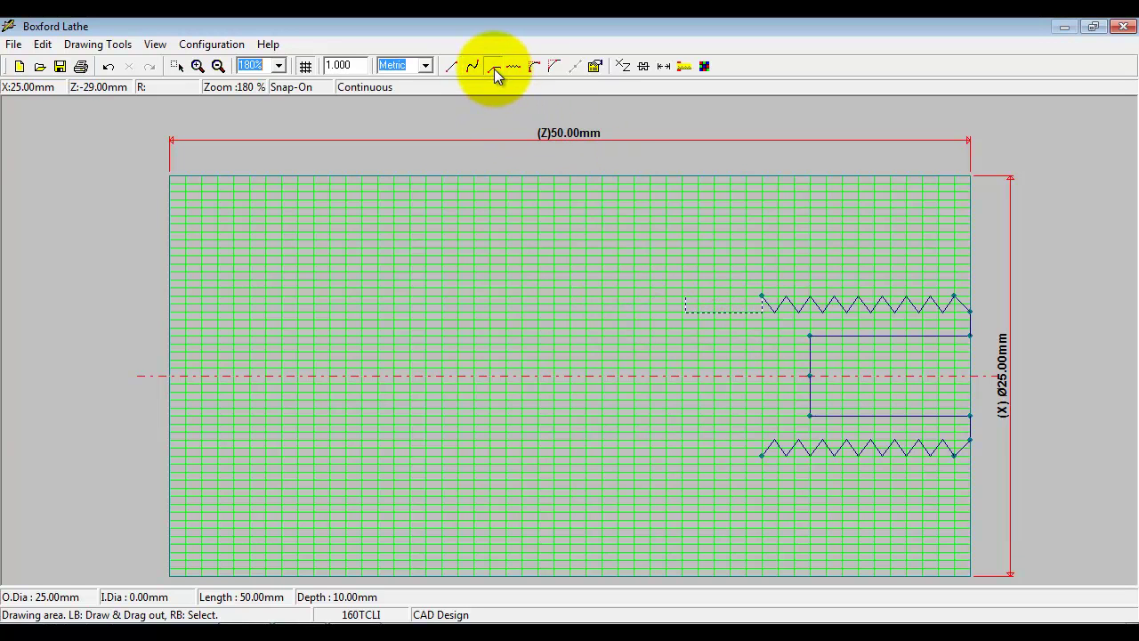
- Extend the profile left from the thread end to Z -18 mm, then rise vertically into a shoulder
{"action": "left_click", "coordinate": [762, 318]}
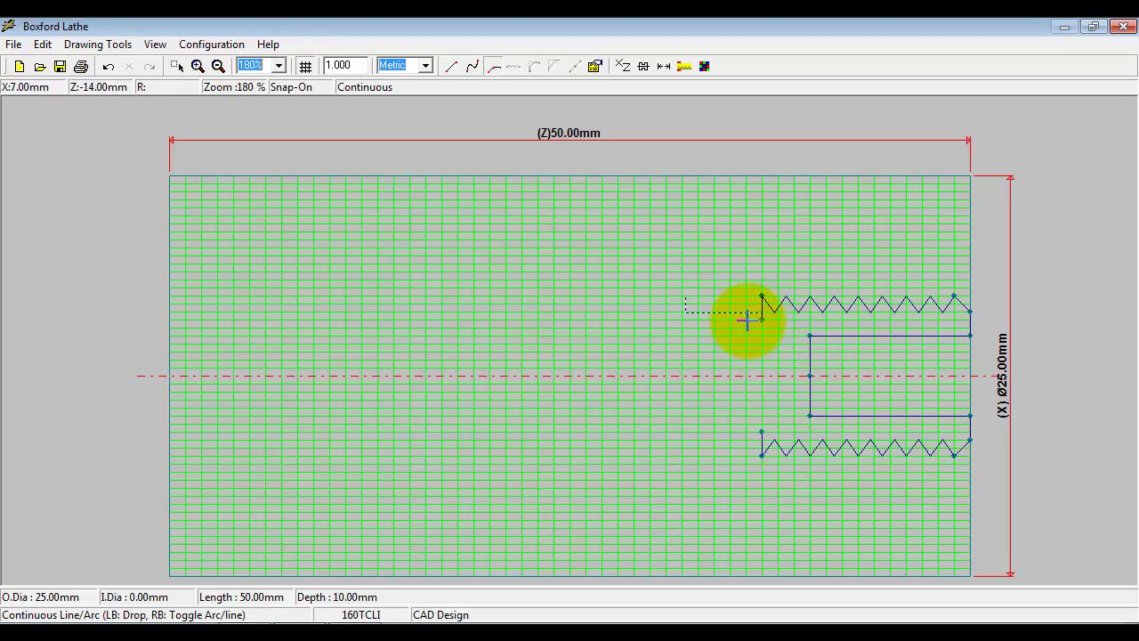
{"action": "left_click", "coordinate": [683, 319]}
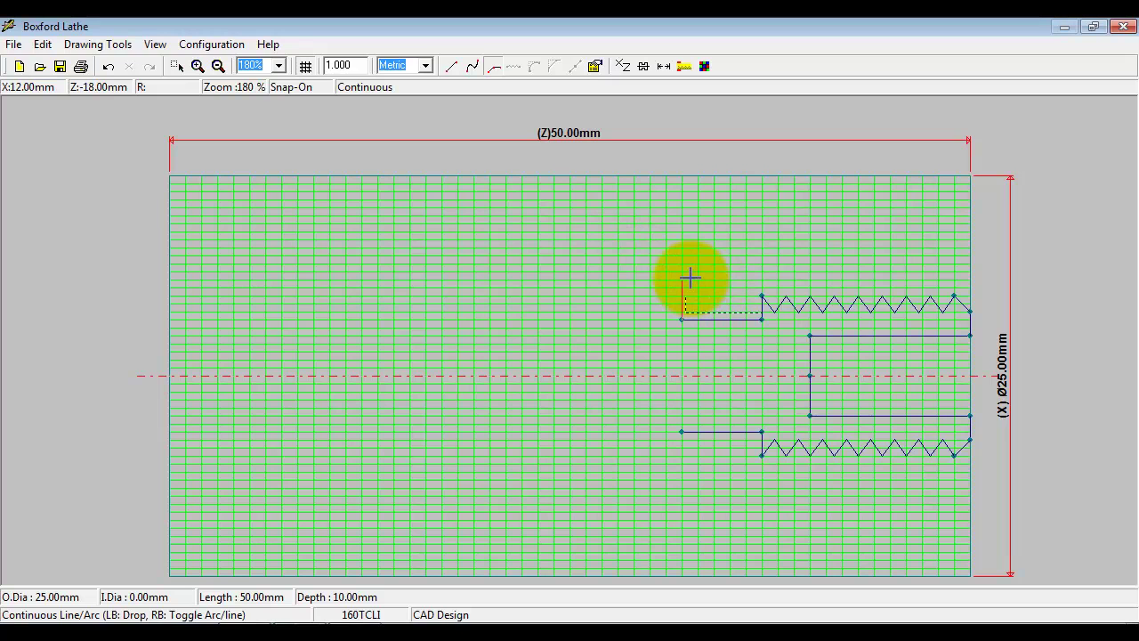
{"action": "left_click", "coordinate": [684, 278]}
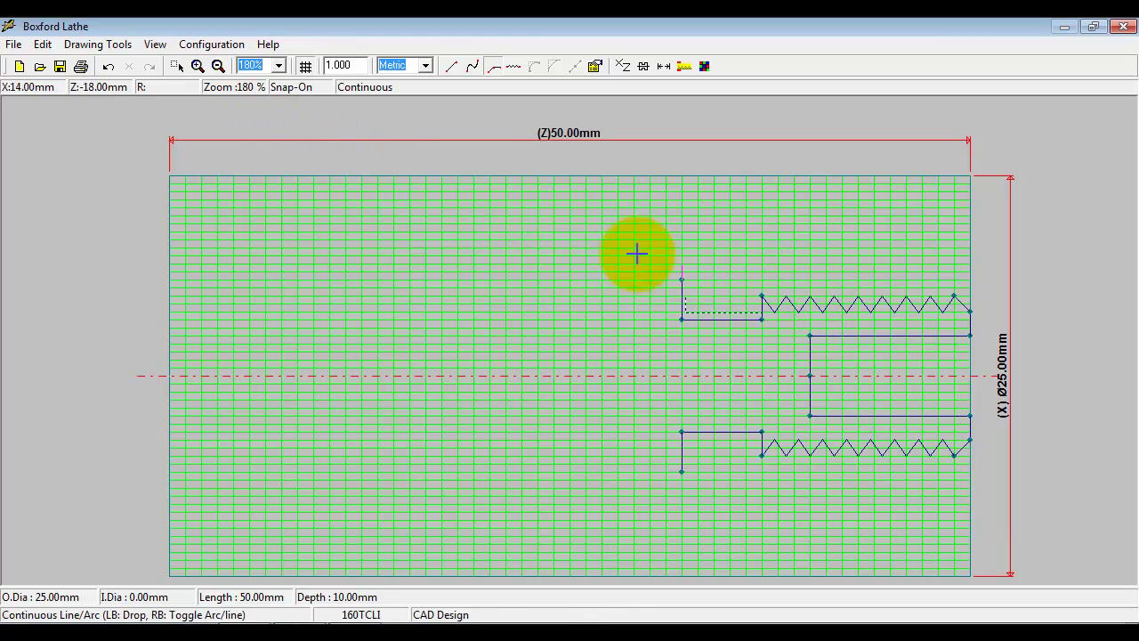
- Launch the 3D render, saving the profile as 'arrowd'
{"action": "left_click", "coordinate": [165, 51]}
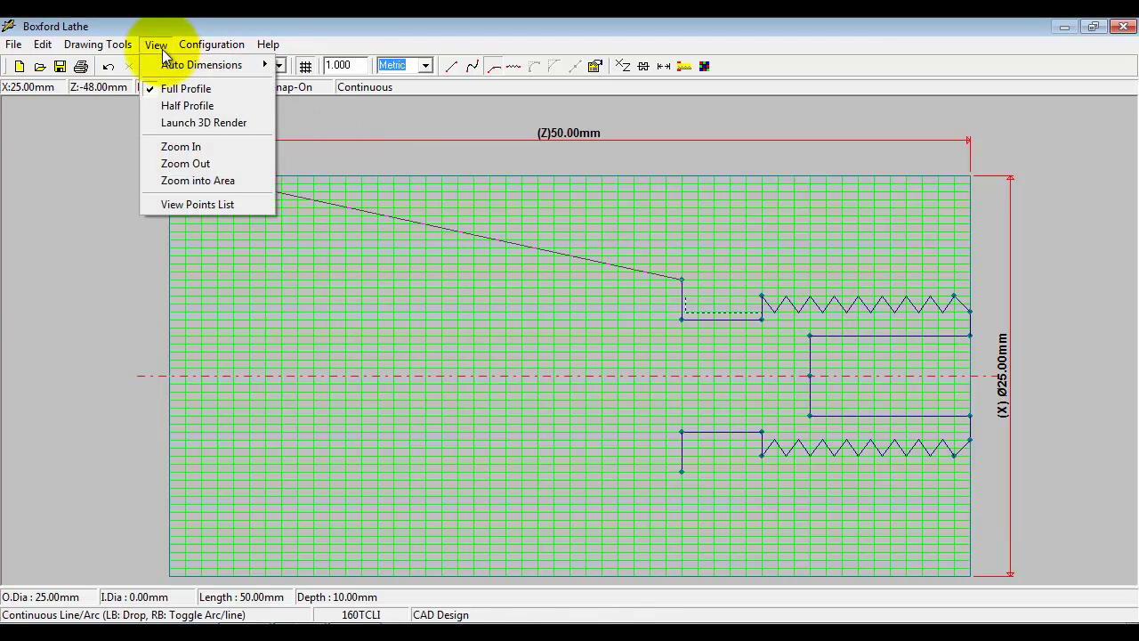
{"action": "left_click", "coordinate": [194, 125]}
{"action": "type", "text": "arrowd"}
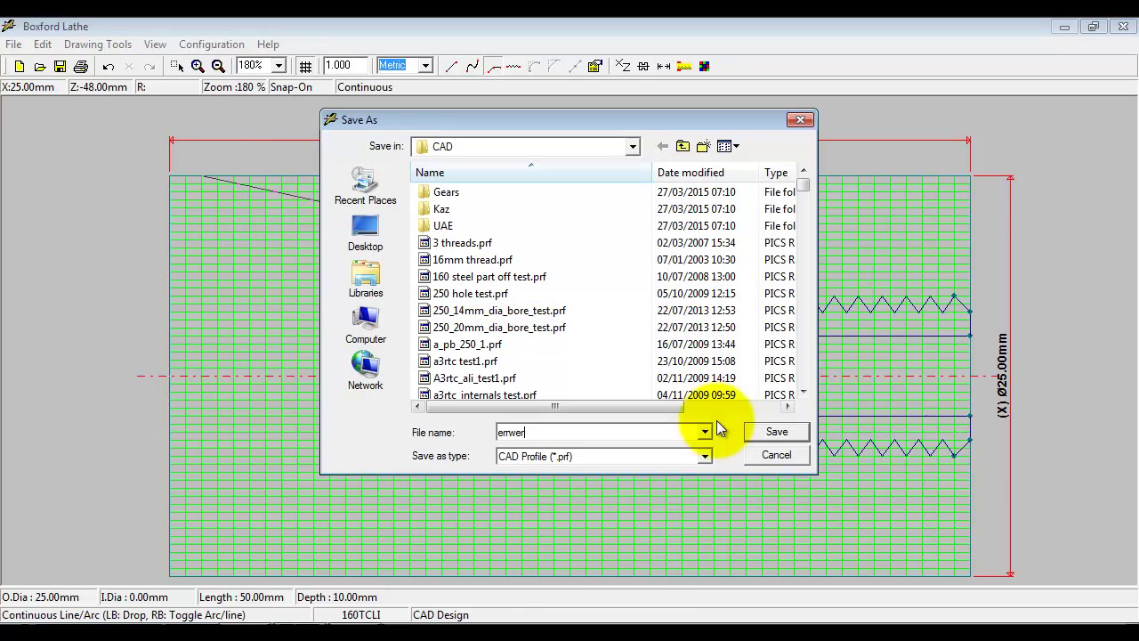
{"action": "left_click", "coordinate": [777, 432]}
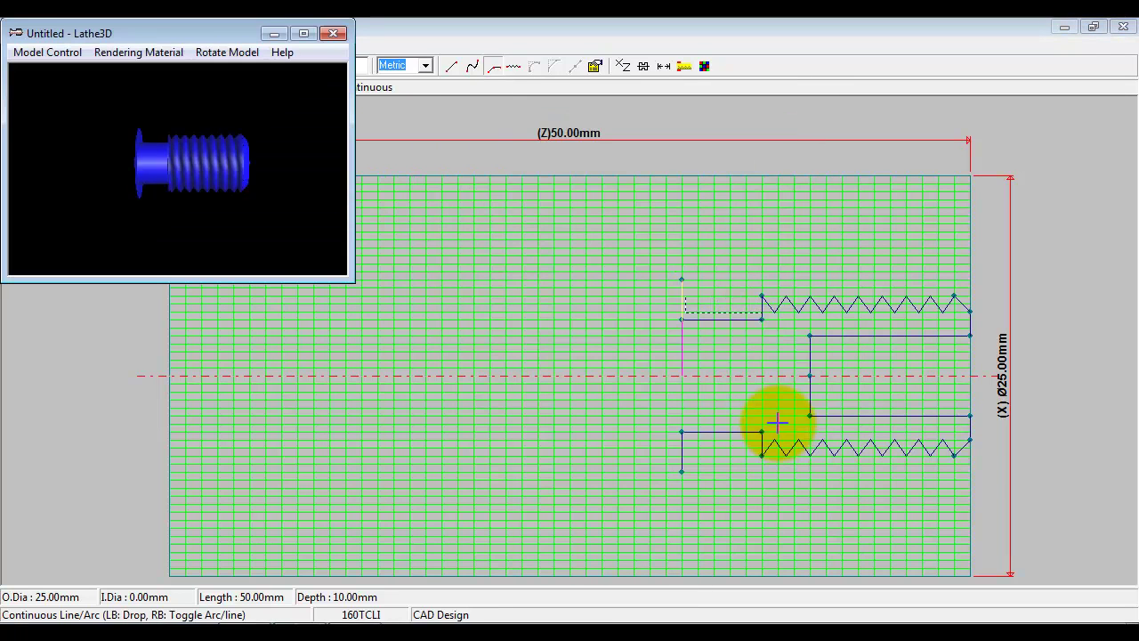
- Freeze the maximised 3D model's spin, turn it to an angled view, and close the render
{"action": "double_click", "coordinate": [223, 34]}
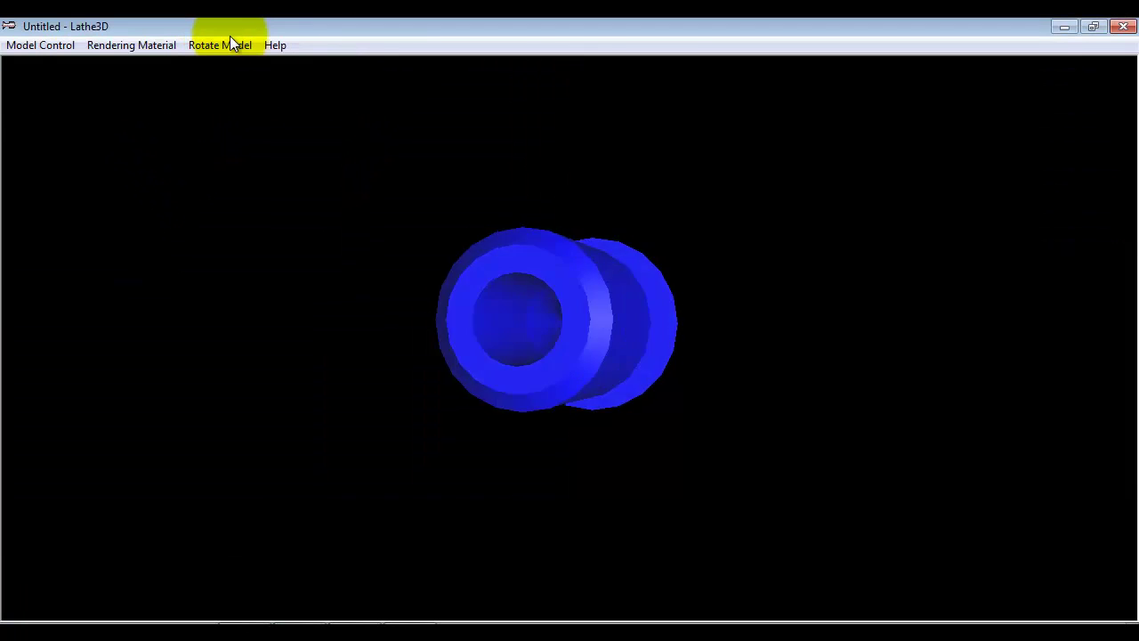
{"action": "left_click", "coordinate": [34, 49]}
{"action": "left_click", "coordinate": [79, 124]}
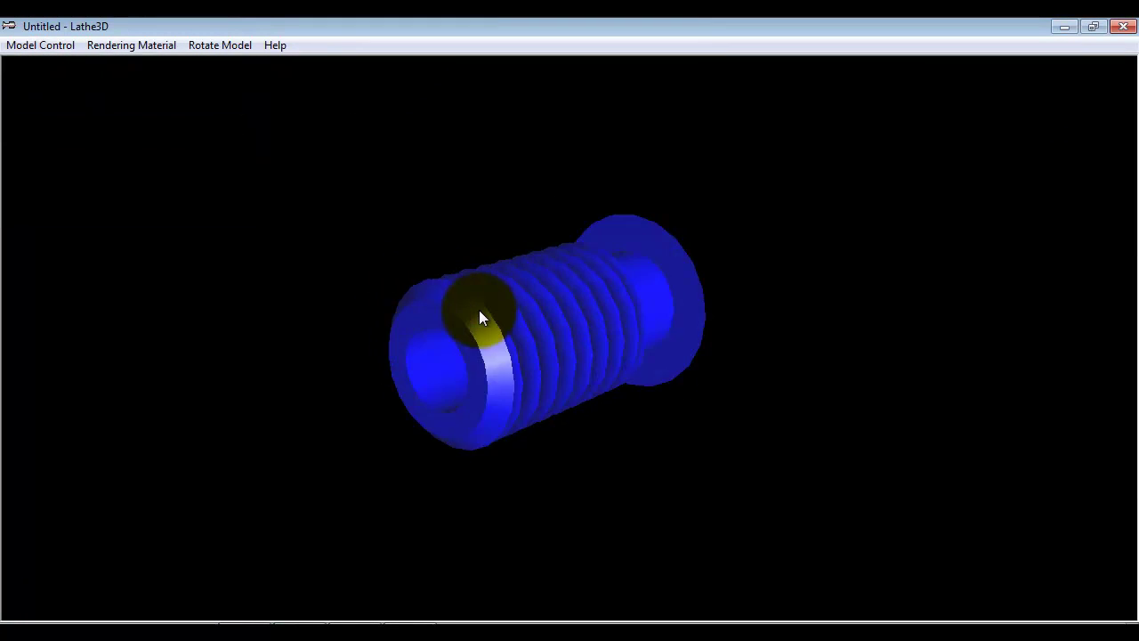
{"action": "mouse_move", "coordinate": [456, 319]}
{"action": "left_mouse_down"}
{"action": "mouse_move", "coordinate": [483, 326]}
{"action": "mouse_move", "coordinate": [526, 306]}
{"action": "mouse_move", "coordinate": [509, 318]}
{"action": "mouse_move", "coordinate": [437, 315]}
{"action": "mouse_move", "coordinate": [478, 333]}
{"action": "mouse_move", "coordinate": [491, 326]}
{"action": "mouse_move", "coordinate": [473, 322]}
{"action": "left_mouse_up"}
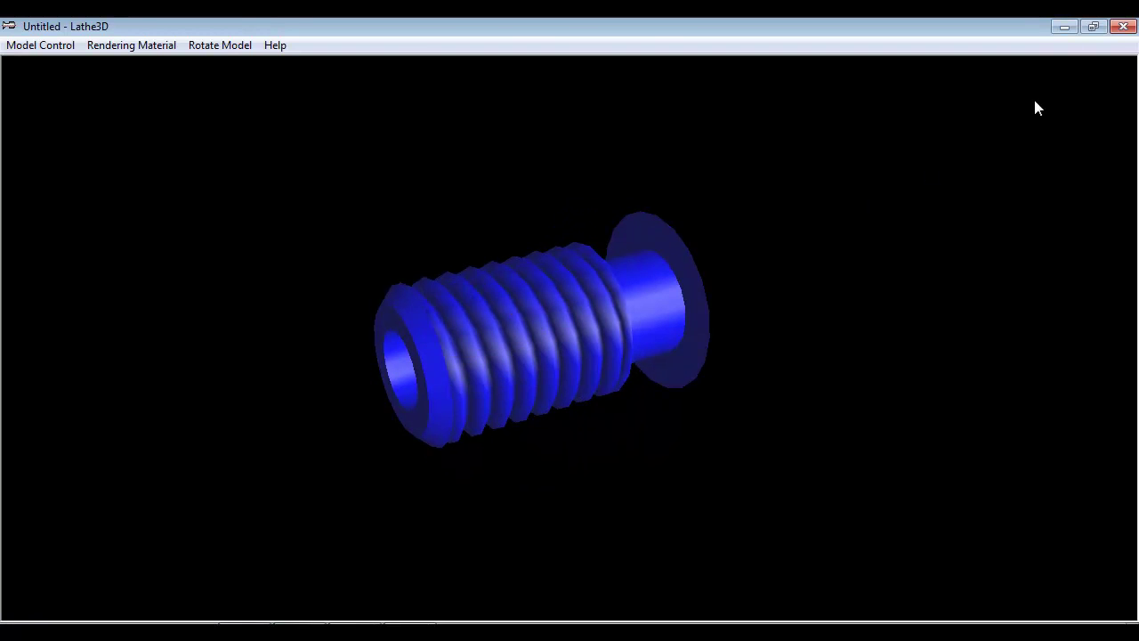
{"action": "left_click", "coordinate": [1125, 28]}
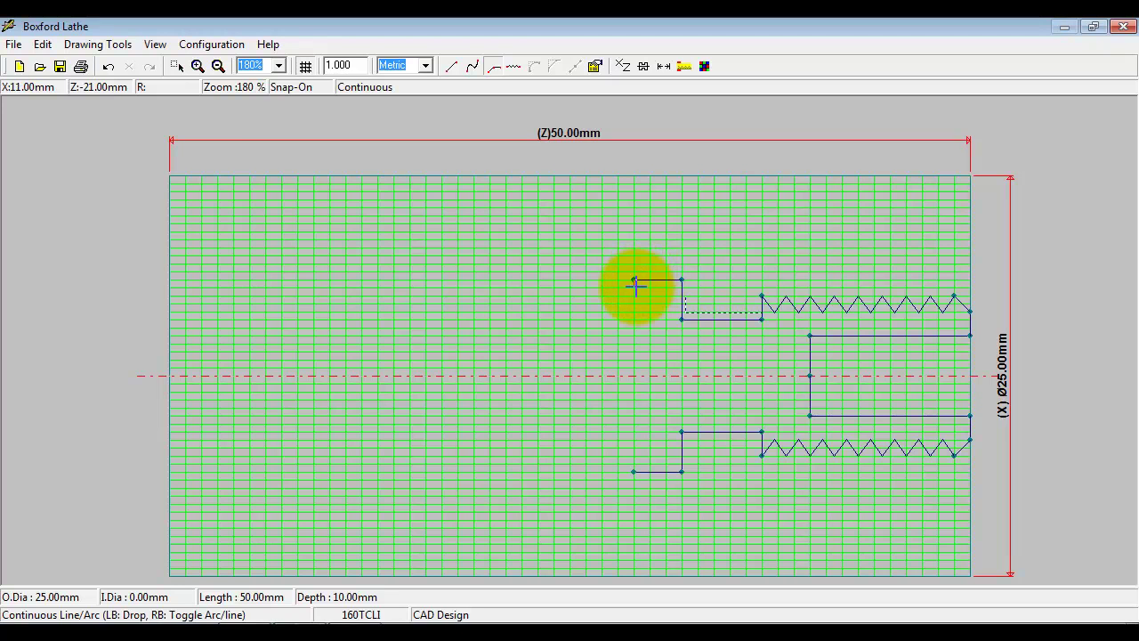
- Add a short step, an arc up to full diameter, then the outer line to Z -44 closing at the centreline
{"action": "left_click", "coordinate": [634, 285]}
{"action": "left_click", "coordinate": [603, 286]}
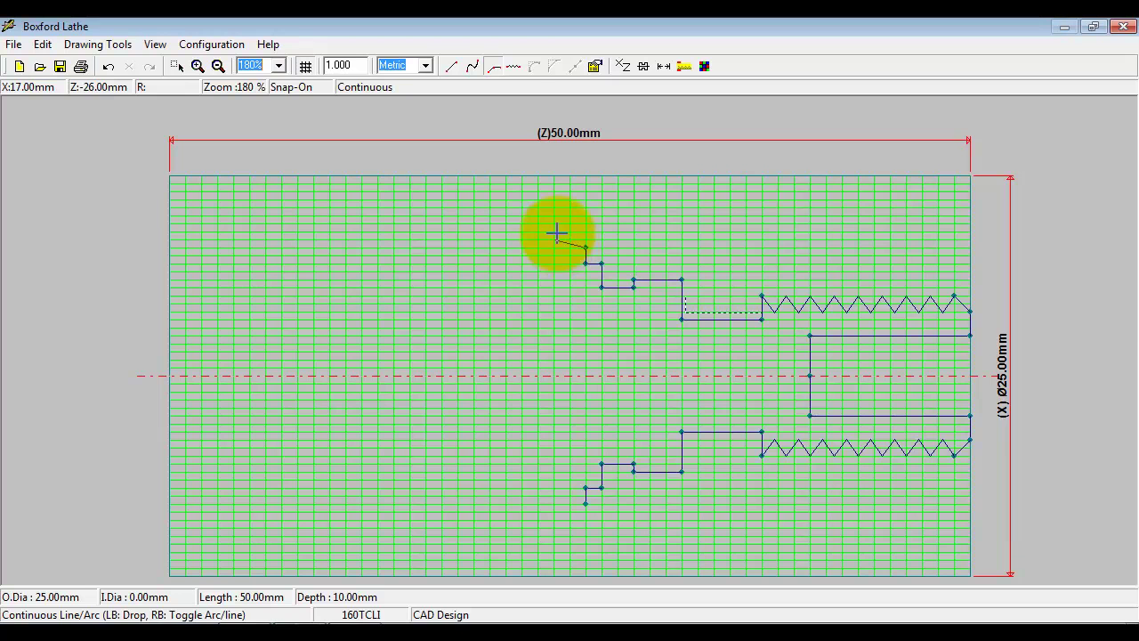
{"action": "right_click", "coordinate": [537, 211]}
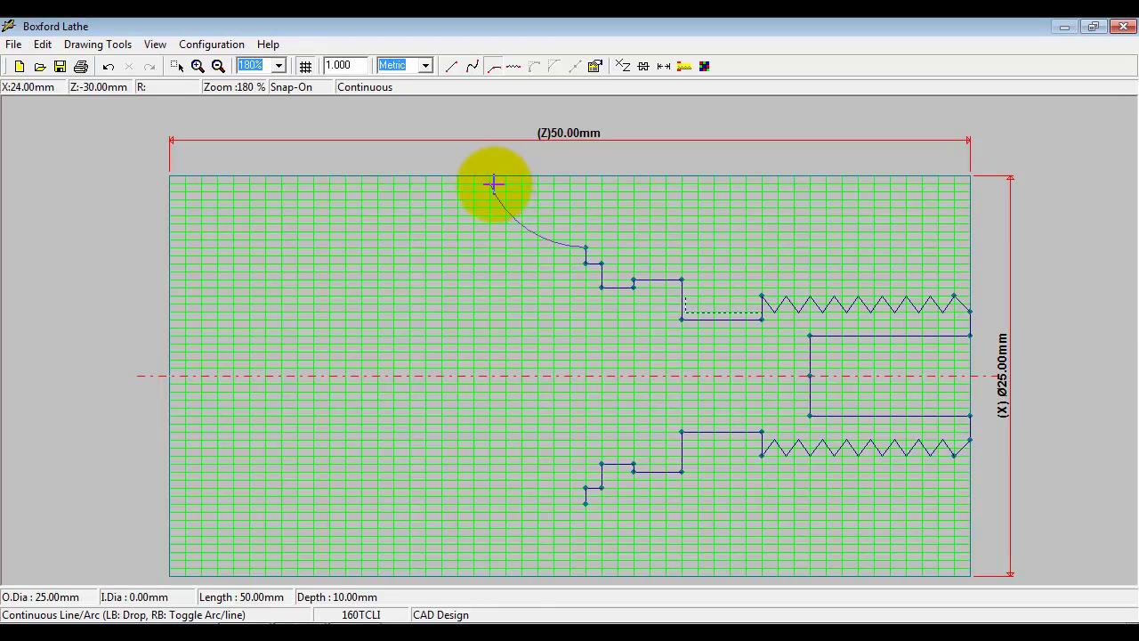
{"action": "left_click", "coordinate": [491, 184]}
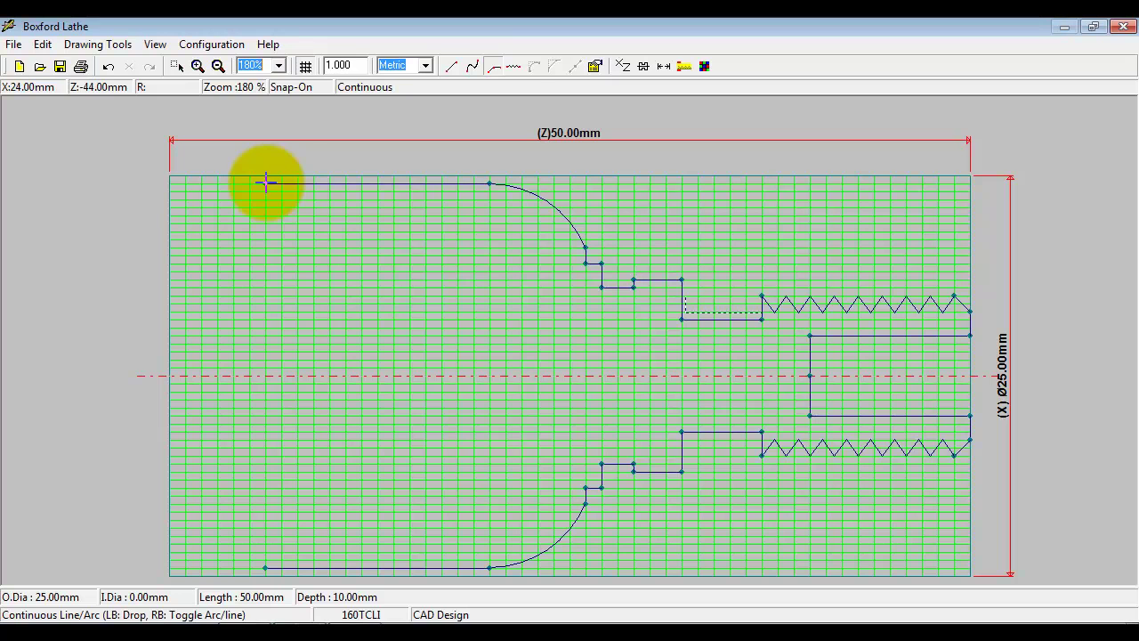
{"action": "left_click", "coordinate": [265, 183]}
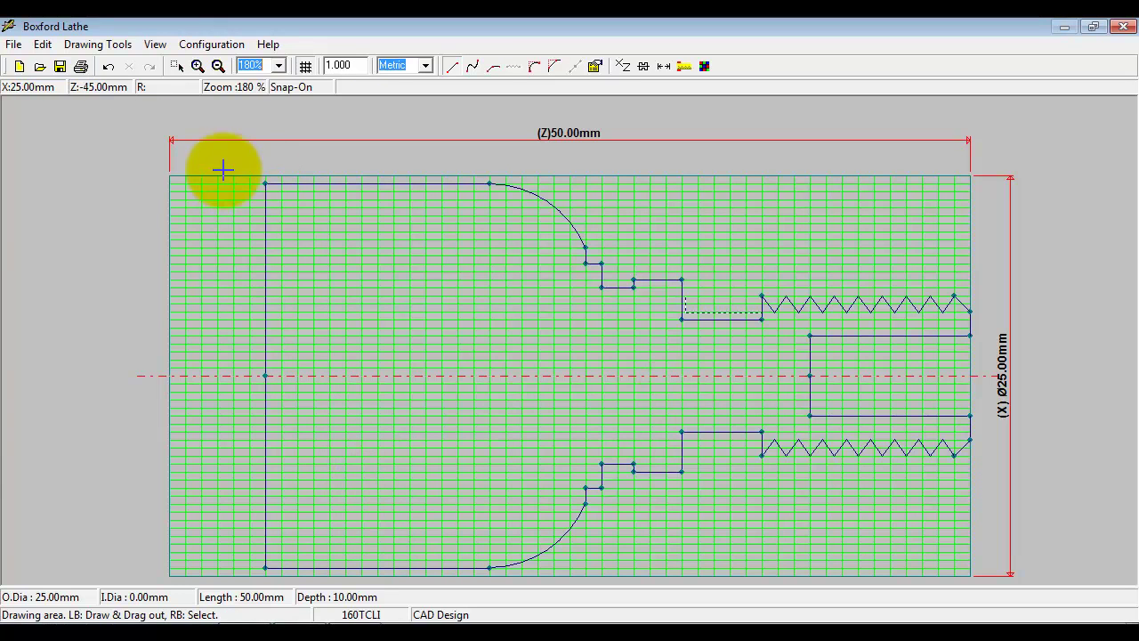
- Relaunch the 3D render of the finished profile, overwriting the previous render file
{"action": "left_click", "coordinate": [154, 45]}
{"action": "left_click", "coordinate": [188, 122]}
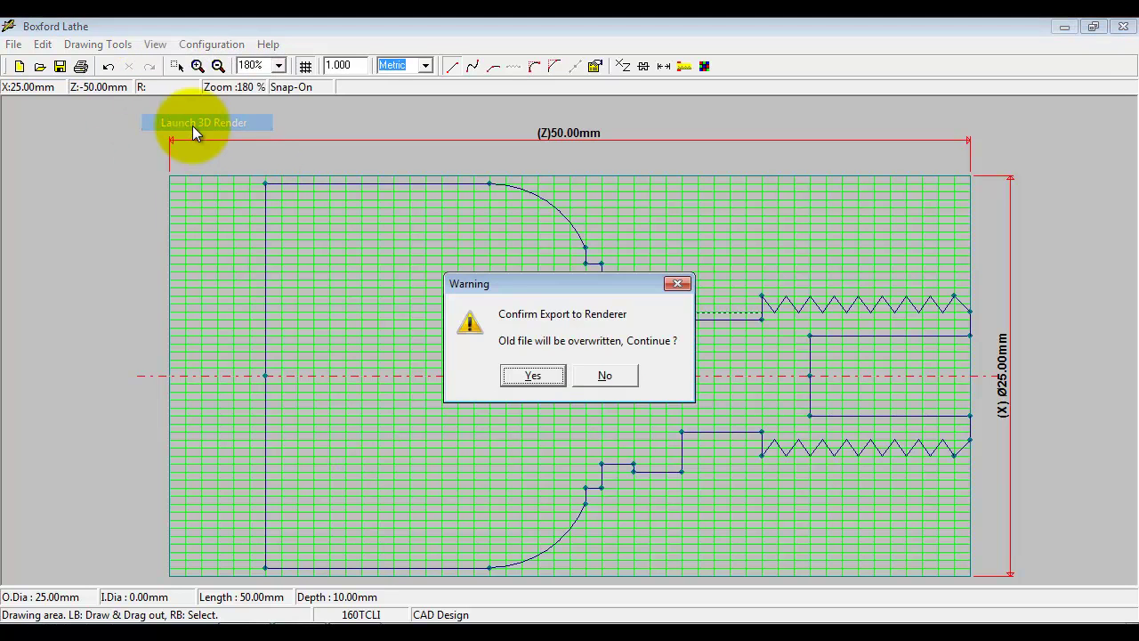
{"action": "left_click", "coordinate": [553, 374]}
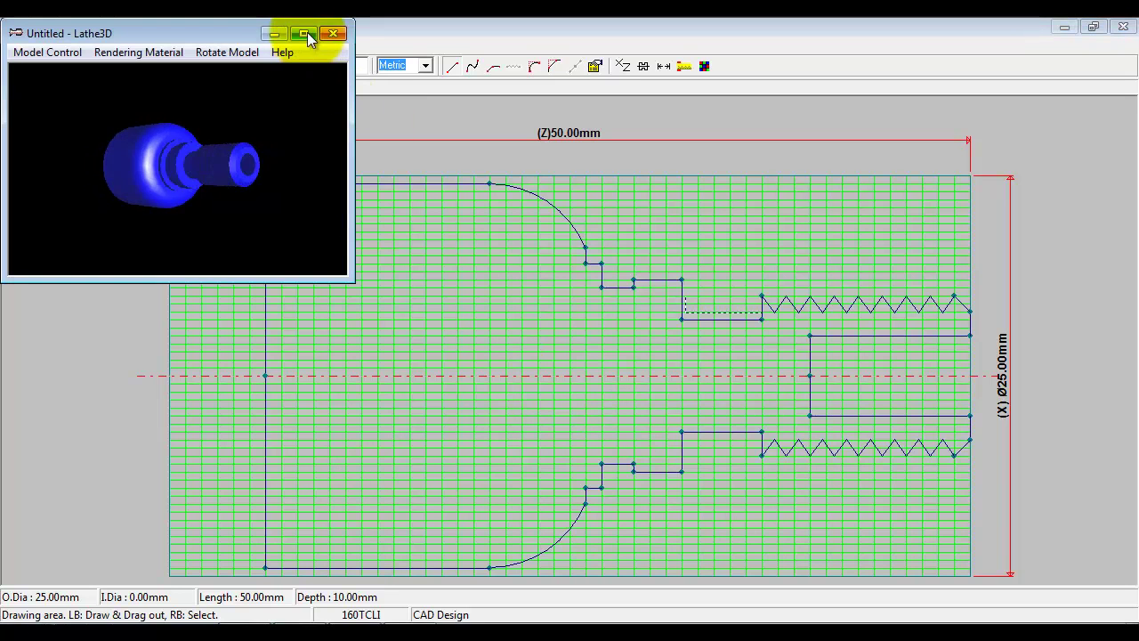
- Maximise Lathe3D, freeze the spinning model, rotate it to a side view, and close it
{"action": "left_click", "coordinate": [308, 27]}
{"action": "left_click", "coordinate": [39, 46]}
{"action": "left_click", "coordinate": [71, 122]}
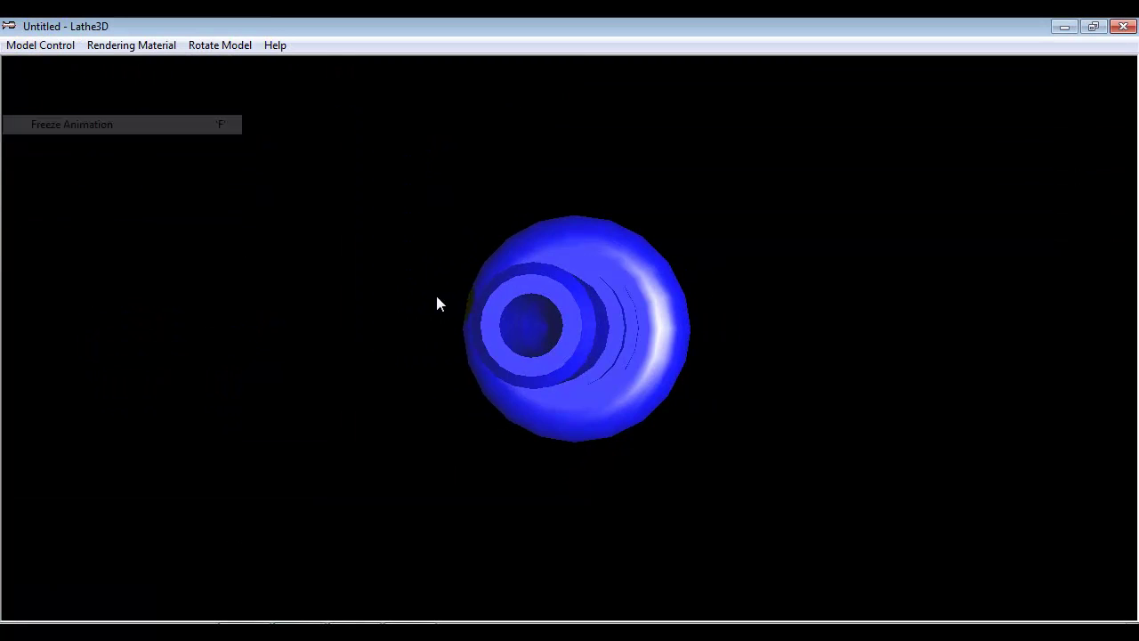
{"action": "left_click_drag", "start_coordinate": [435, 292], "coordinate": [392, 323]}
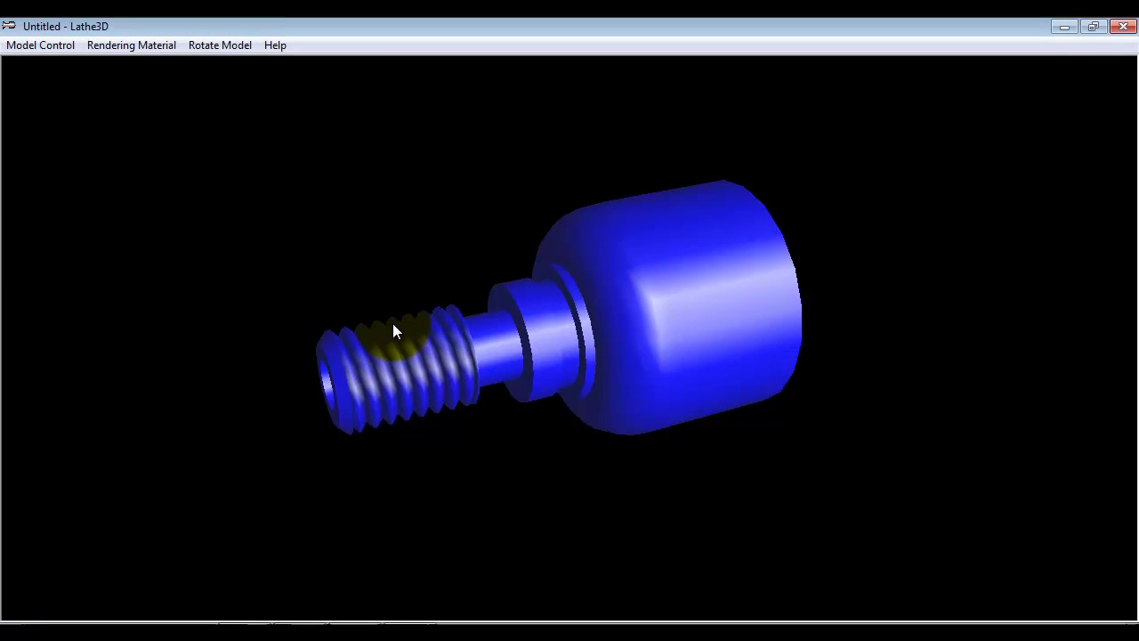
{"action": "left_click", "coordinate": [1120, 28]}
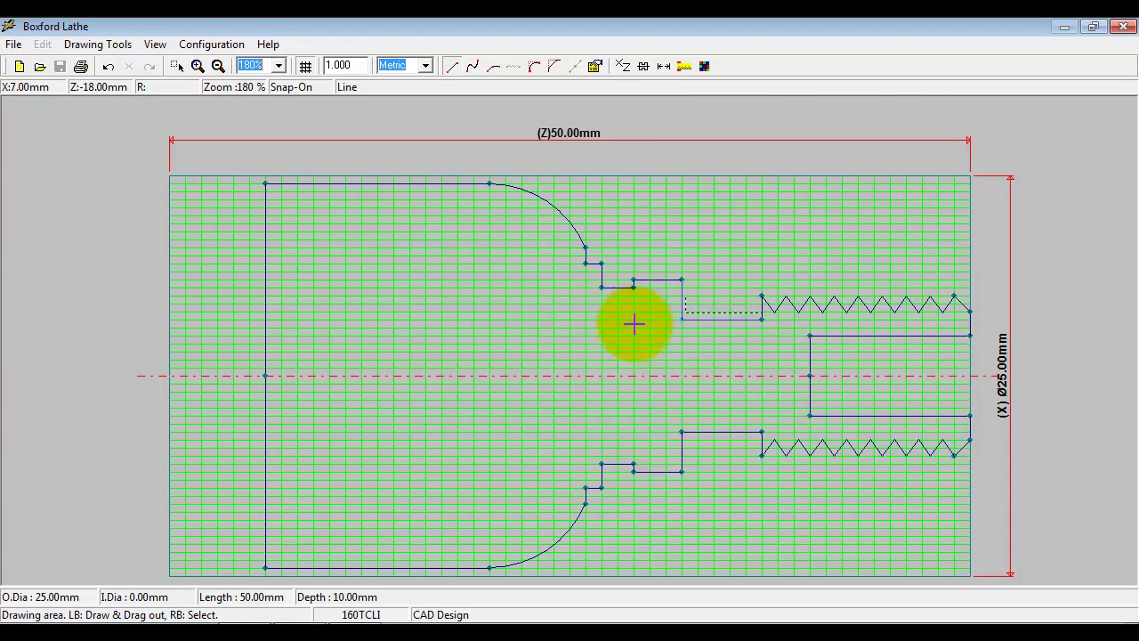
- Draw a line closing the groove before the thread and insert three nodes on the top outer edge
{"action": "left_click_drag", "start_coordinate": [634, 317], "coordinate": [741, 320]}
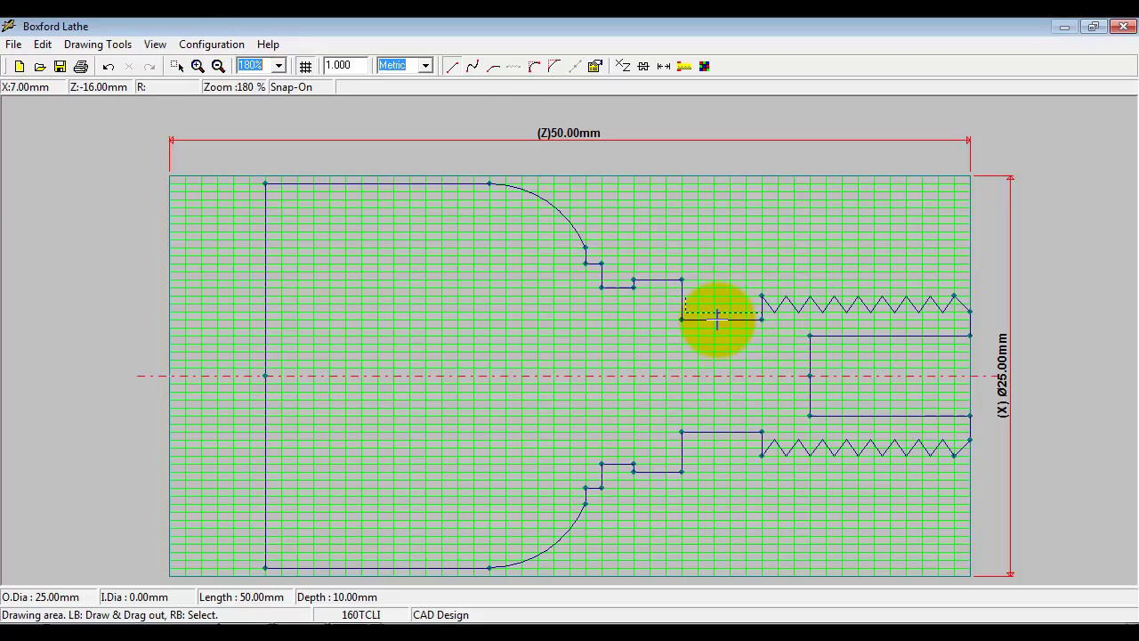
{"action": "right_click", "coordinate": [413, 184]}
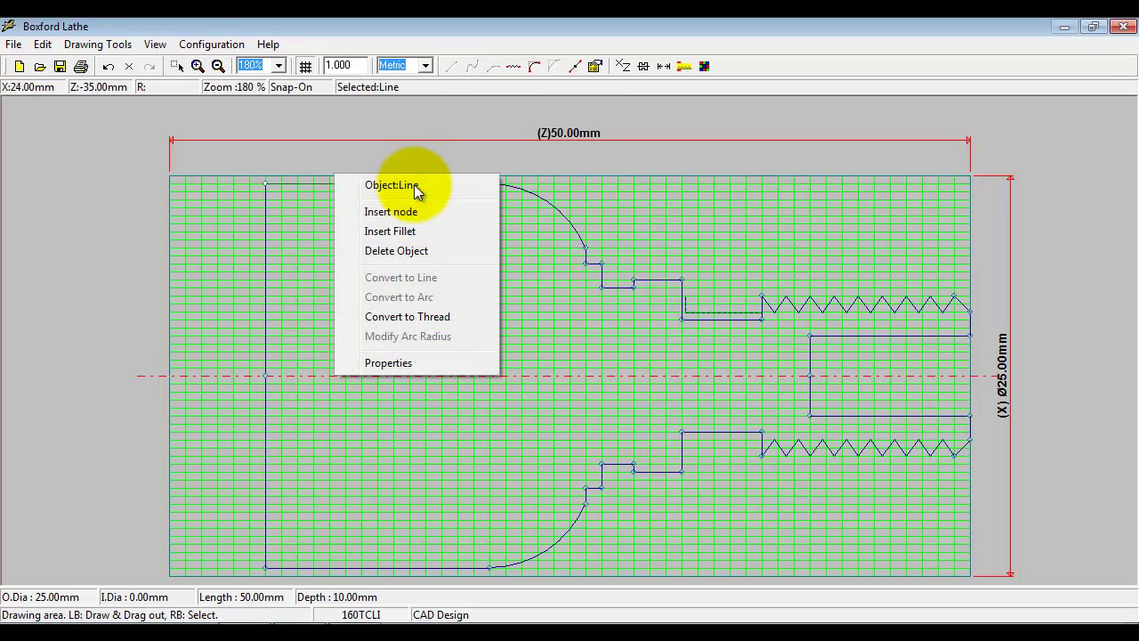
{"action": "left_click", "coordinate": [419, 213]}
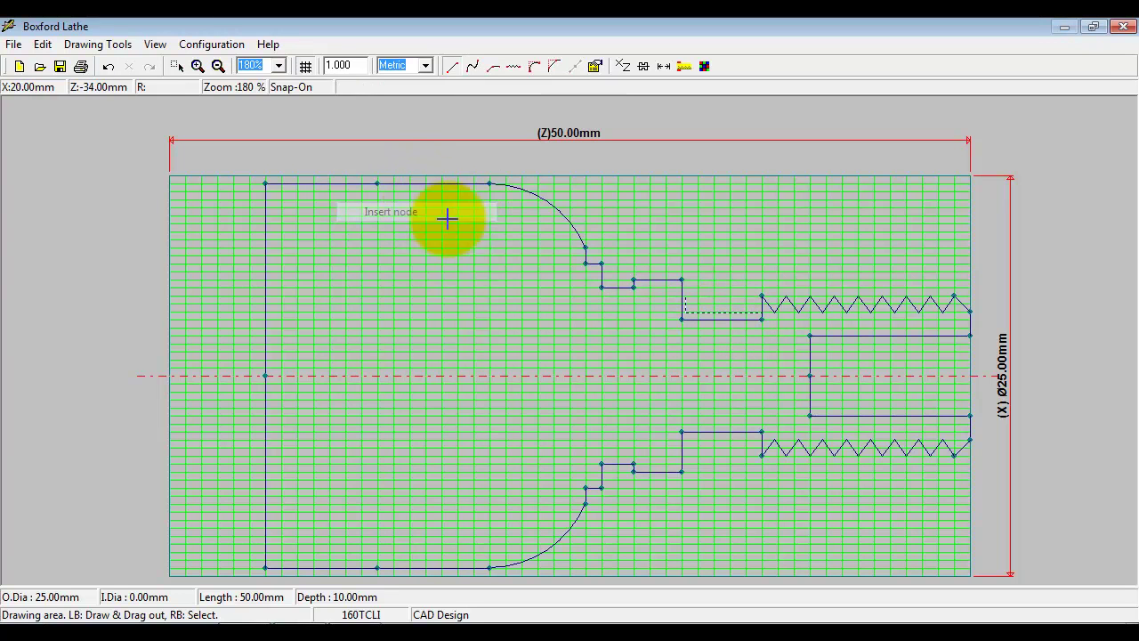
{"action": "right_click", "coordinate": [320, 183]}
{"action": "left_click", "coordinate": [336, 210]}
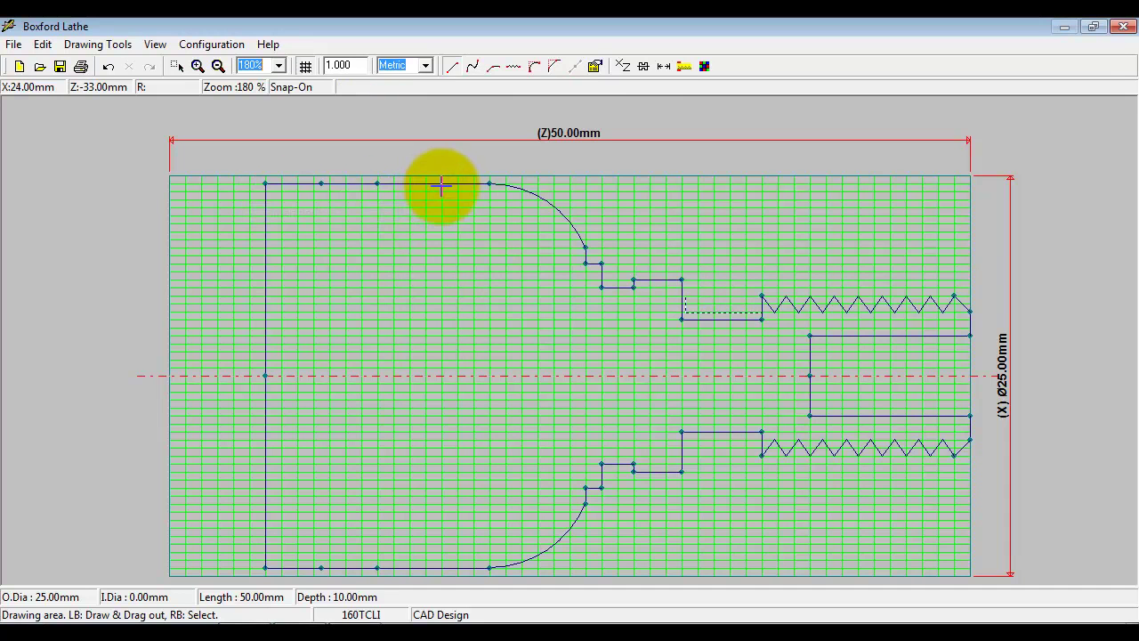
{"action": "right_click", "coordinate": [437, 184]}
{"action": "left_click", "coordinate": [440, 213]}
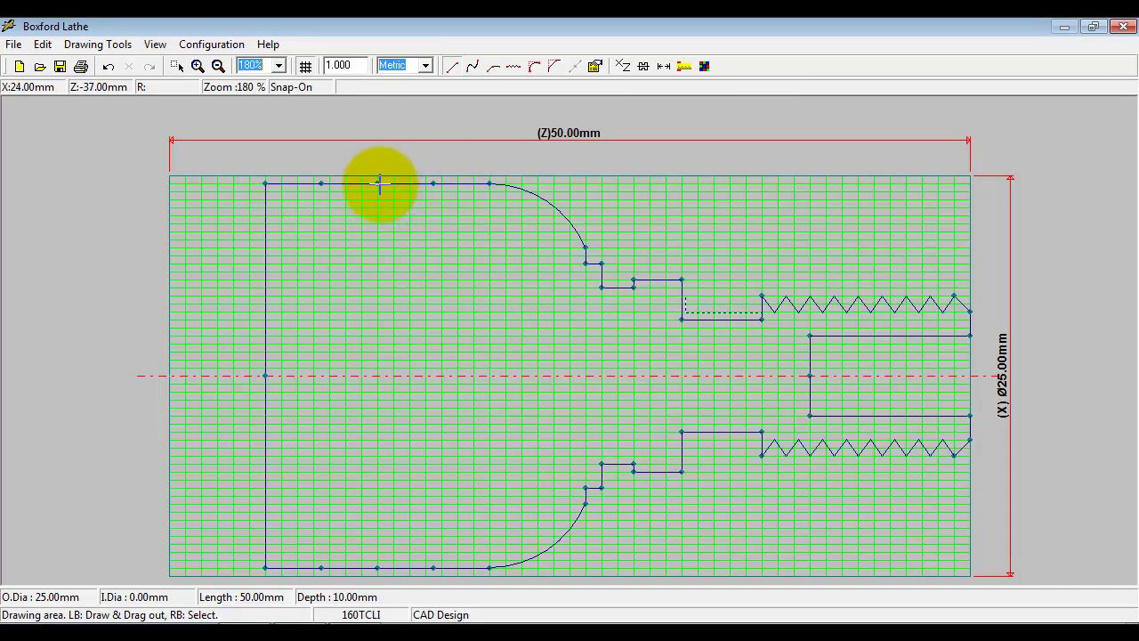
- Pull the middle top node into the large diameter, then square the groove using a newly inserted node
{"action": "left_click_drag", "start_coordinate": [379, 183], "coordinate": [466, 229]}
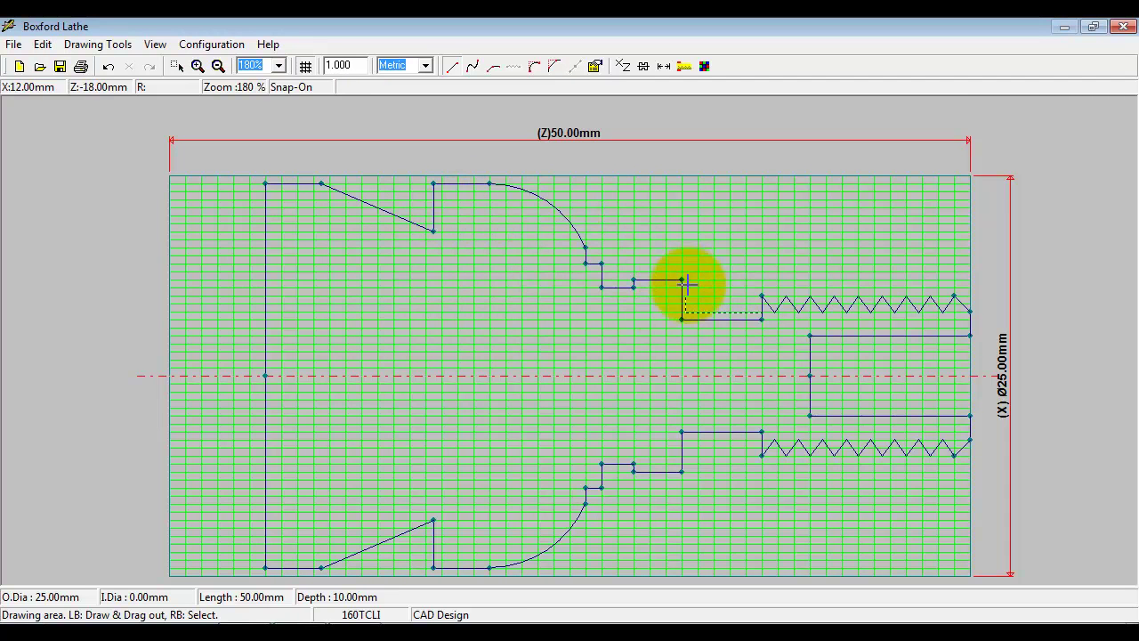
{"action": "right_click", "coordinate": [383, 208]}
{"action": "left_click", "coordinate": [436, 234]}
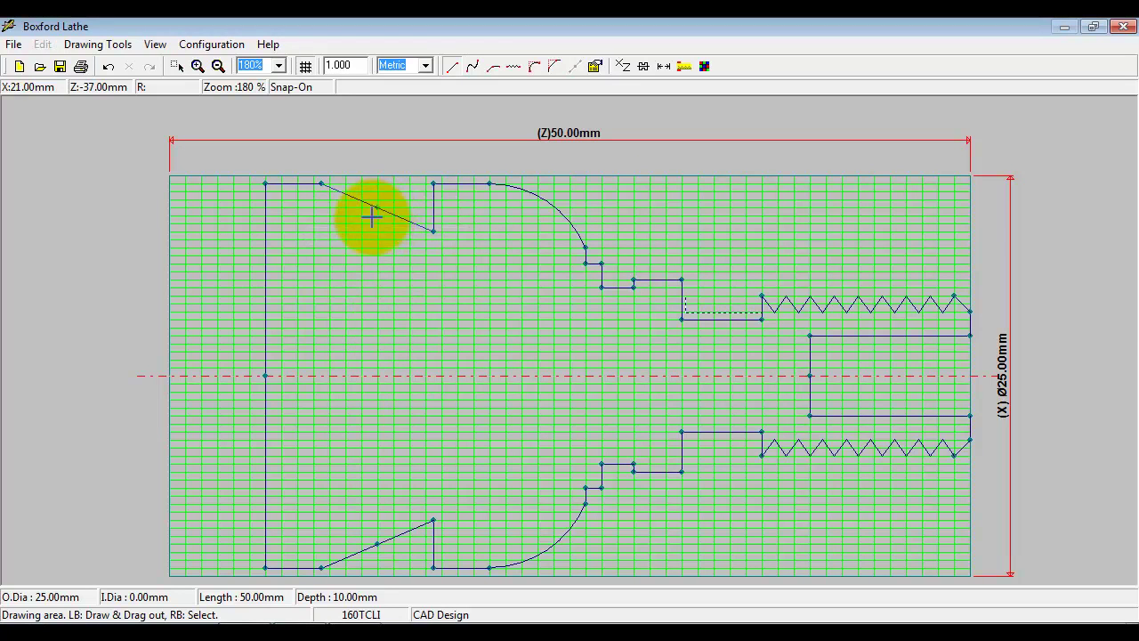
{"action": "left_click_drag", "start_coordinate": [373, 216], "coordinate": [308, 233]}
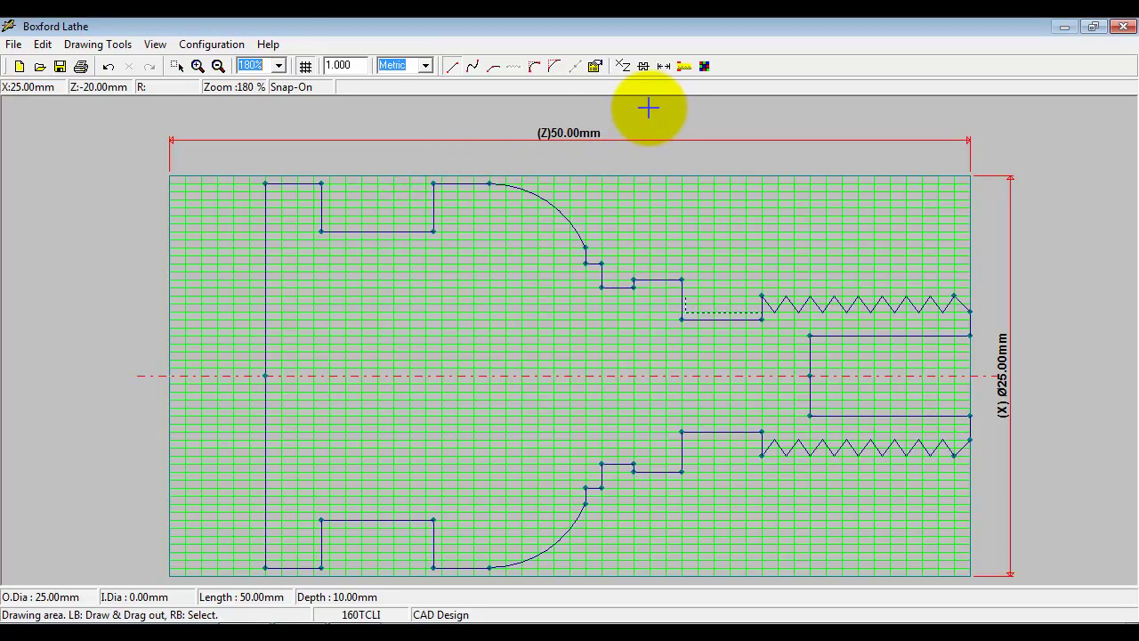
- Chamfer the left end corner and the step corner before the thread by 0.7 mm
{"action": "left_click", "coordinate": [554, 66]}
{"action": "left_click", "coordinate": [264, 182]}
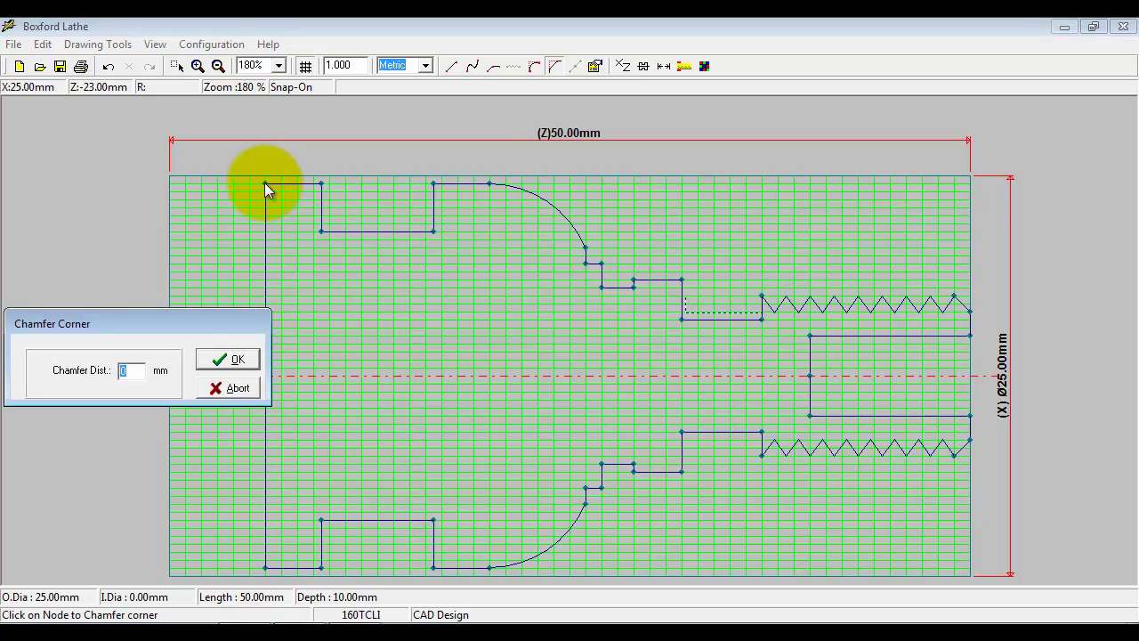
{"action": "type", "text": ".7"}
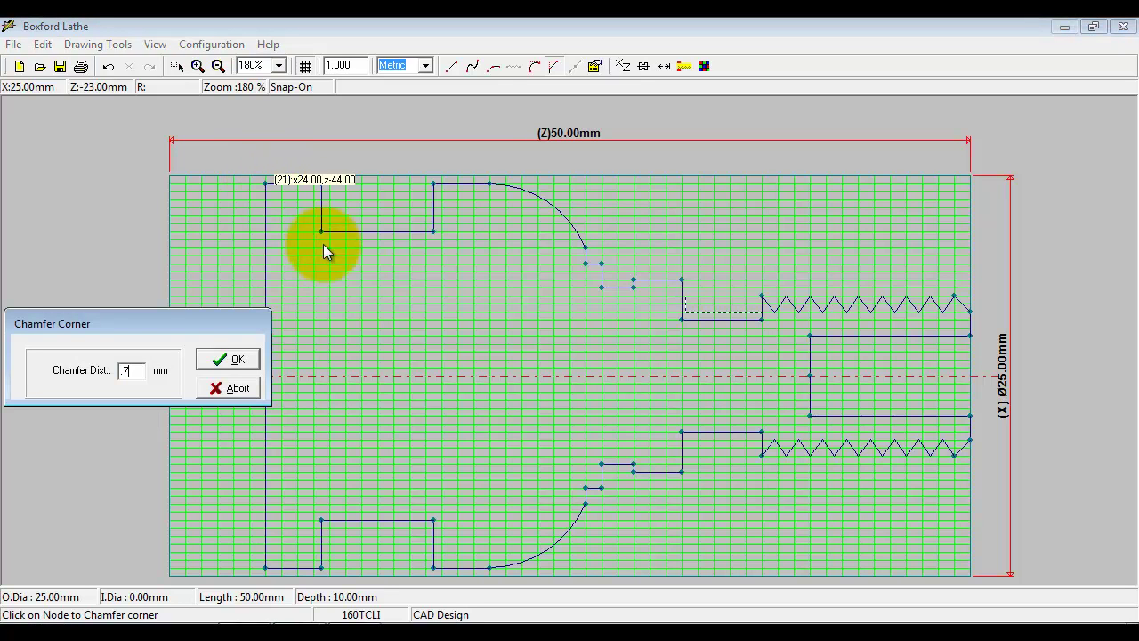
{"action": "left_click", "coordinate": [234, 359]}
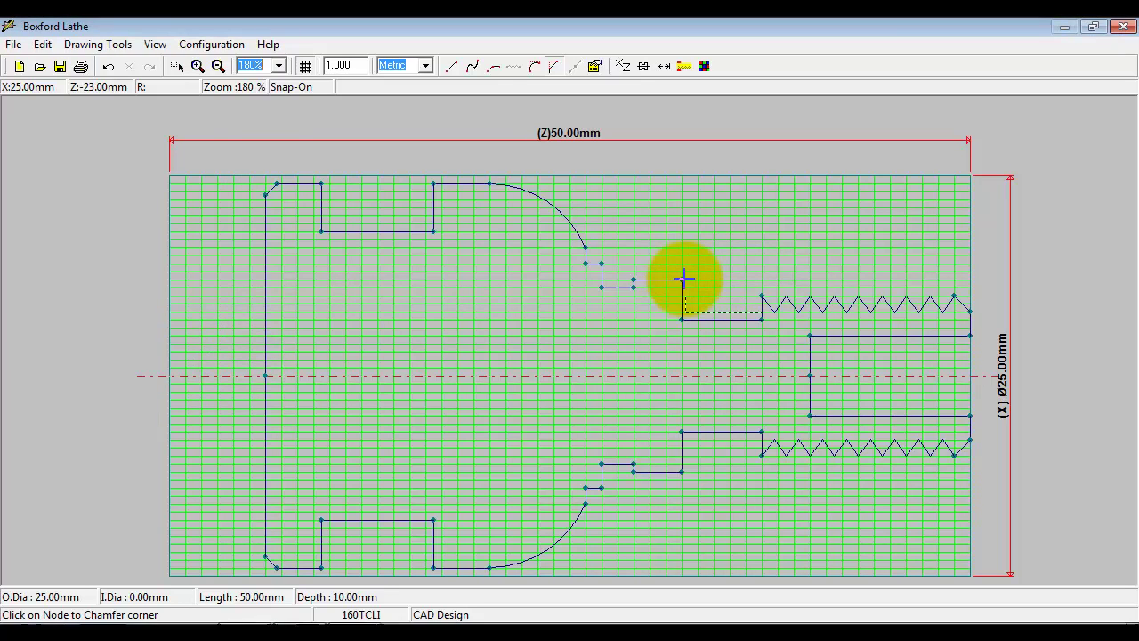
{"action": "left_click", "coordinate": [681, 279]}
{"action": "left_click", "coordinate": [228, 358]}
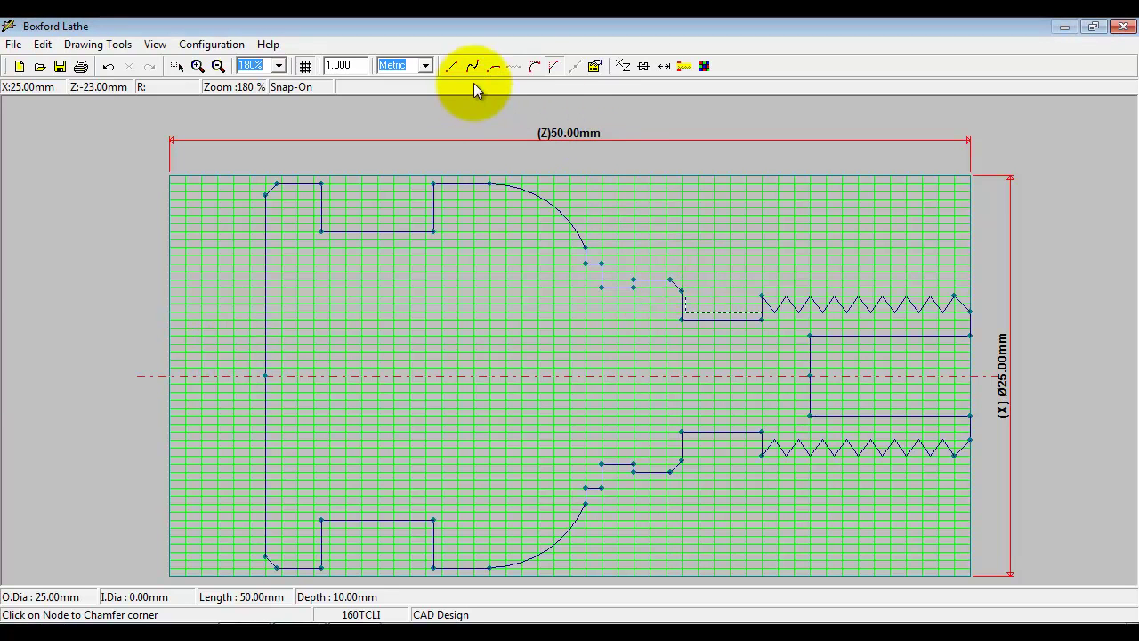
- Fillet all four groove corners with a 0.7 mm radius
{"action": "left_click", "coordinate": [534, 66]}
{"action": "left_click", "coordinate": [322, 183]}
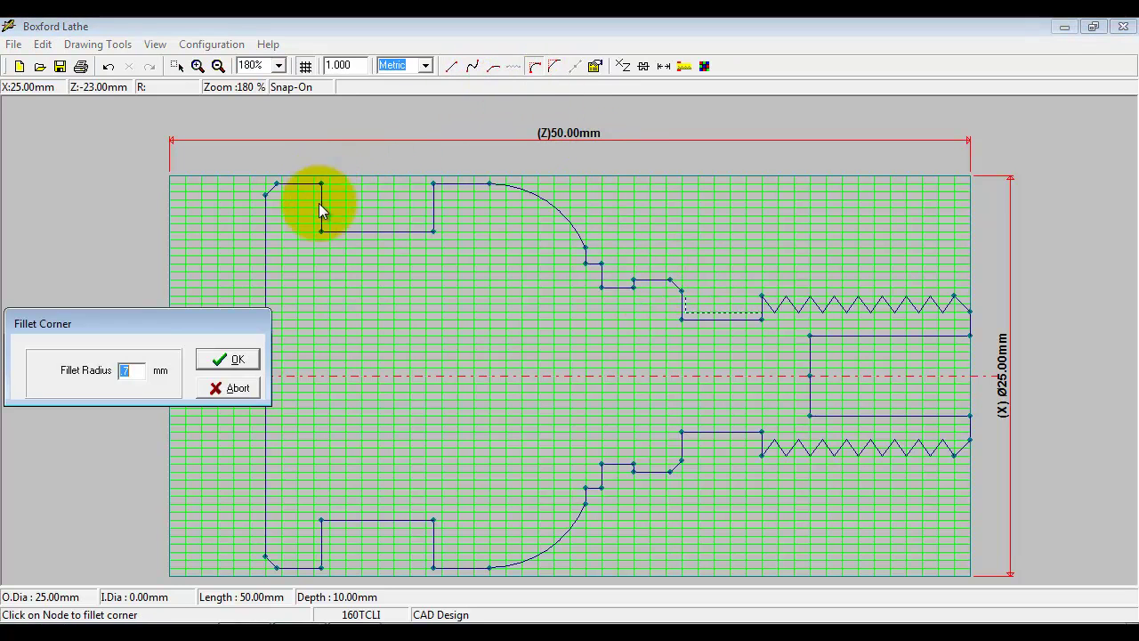
{"action": "left_click", "coordinate": [236, 360]}
{"action": "left_click", "coordinate": [321, 231]}
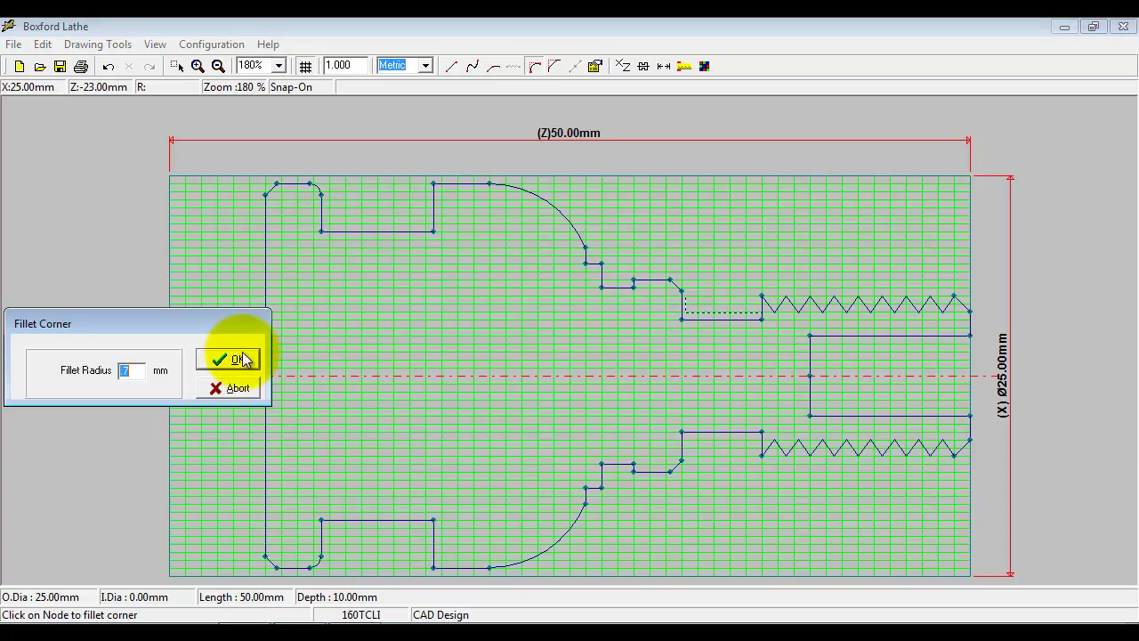
{"action": "left_click", "coordinate": [231, 360]}
{"action": "left_click", "coordinate": [433, 231]}
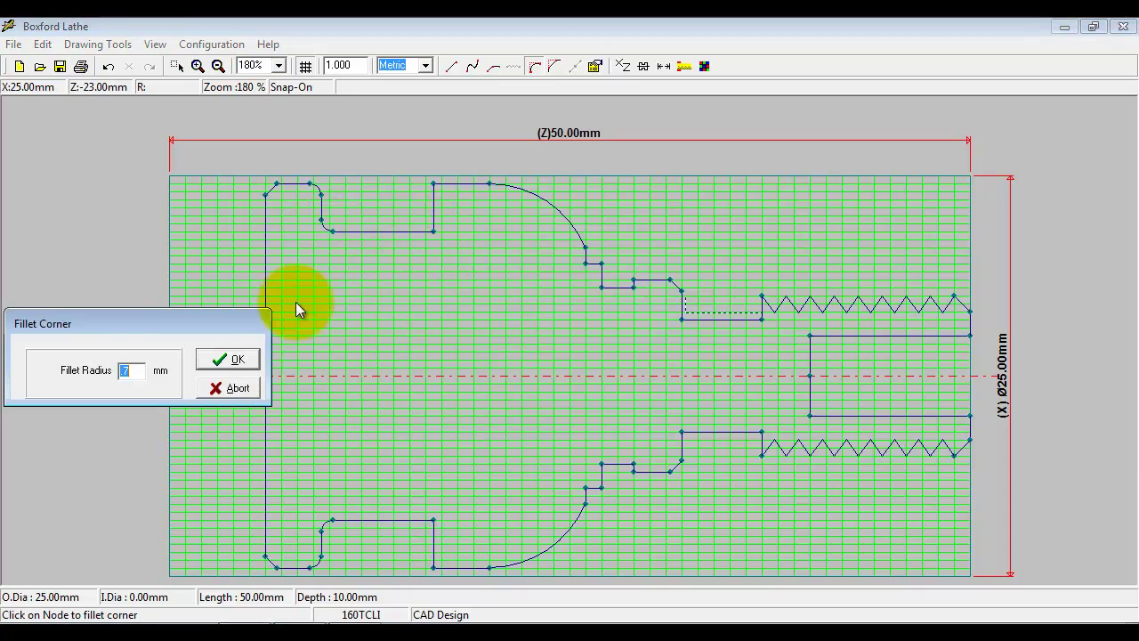
{"action": "left_click", "coordinate": [231, 360]}
{"action": "left_click", "coordinate": [434, 183]}
{"action": "left_click", "coordinate": [234, 361]}
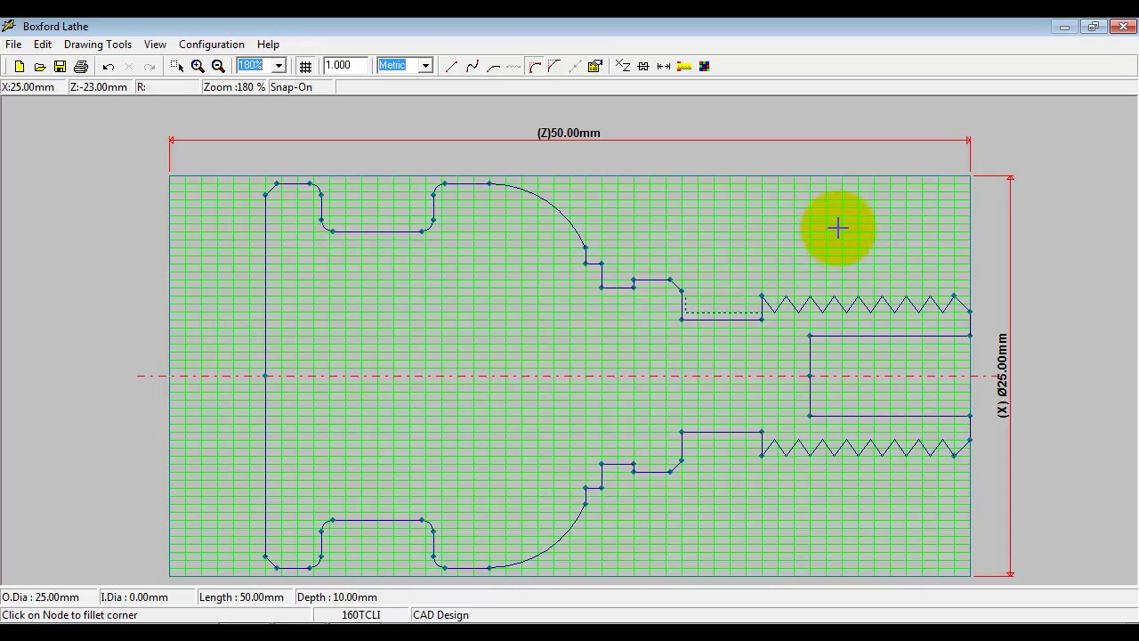
- Render the profile in Lathe3D full screen and freeze the model's spinning animation
{"action": "left_click", "coordinate": [156, 44]}
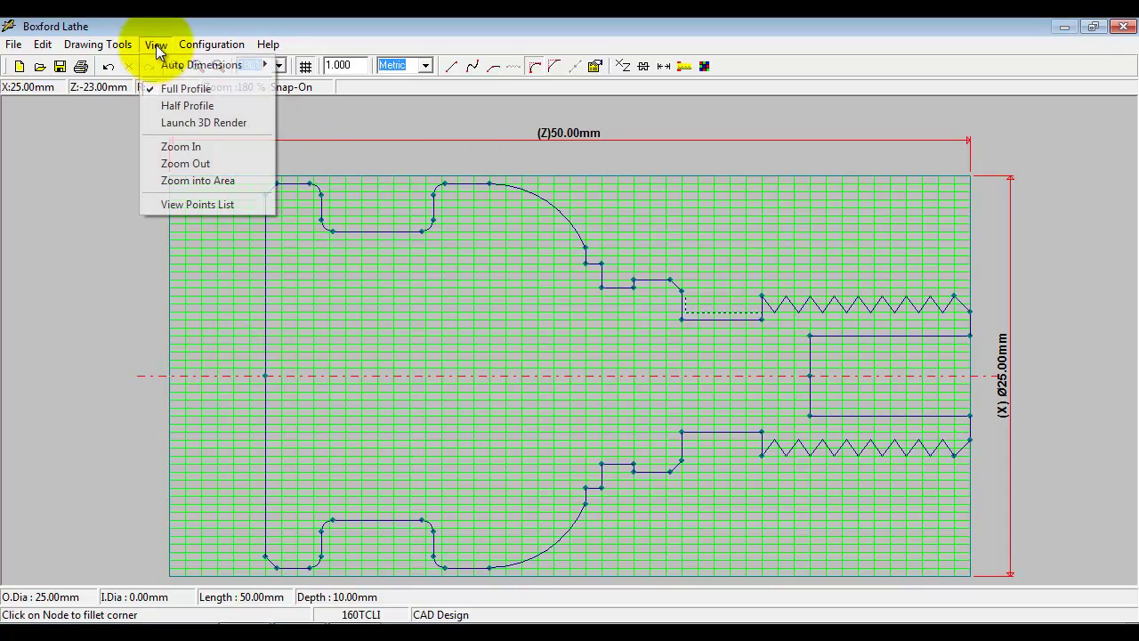
{"action": "left_click", "coordinate": [192, 121]}
{"action": "left_click", "coordinate": [530, 377]}
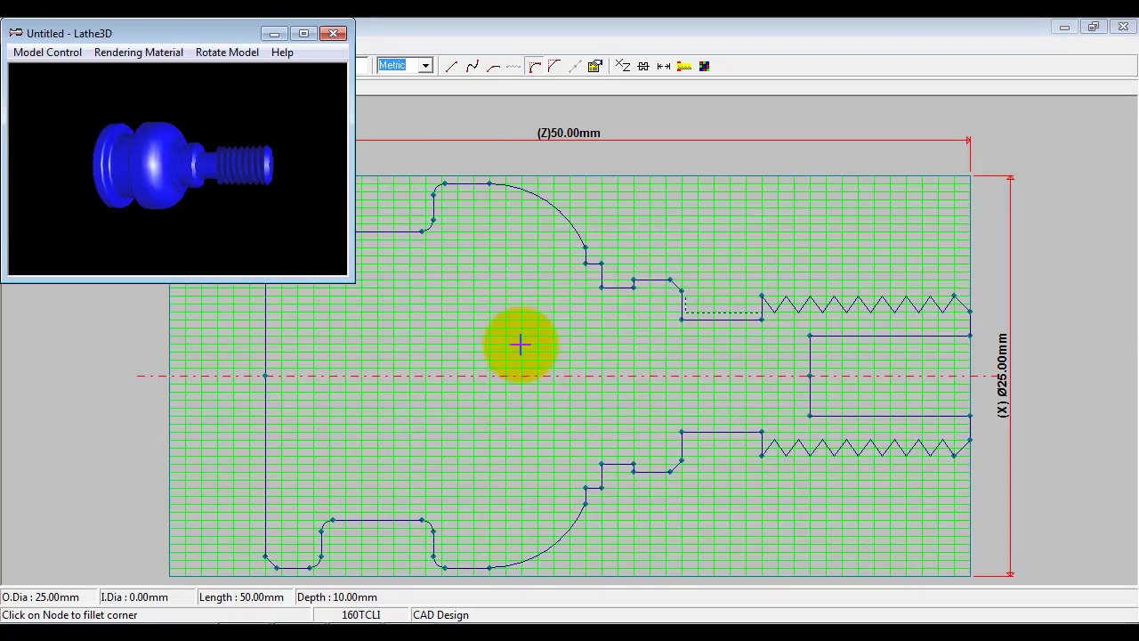
{"action": "left_click", "coordinate": [317, 31]}
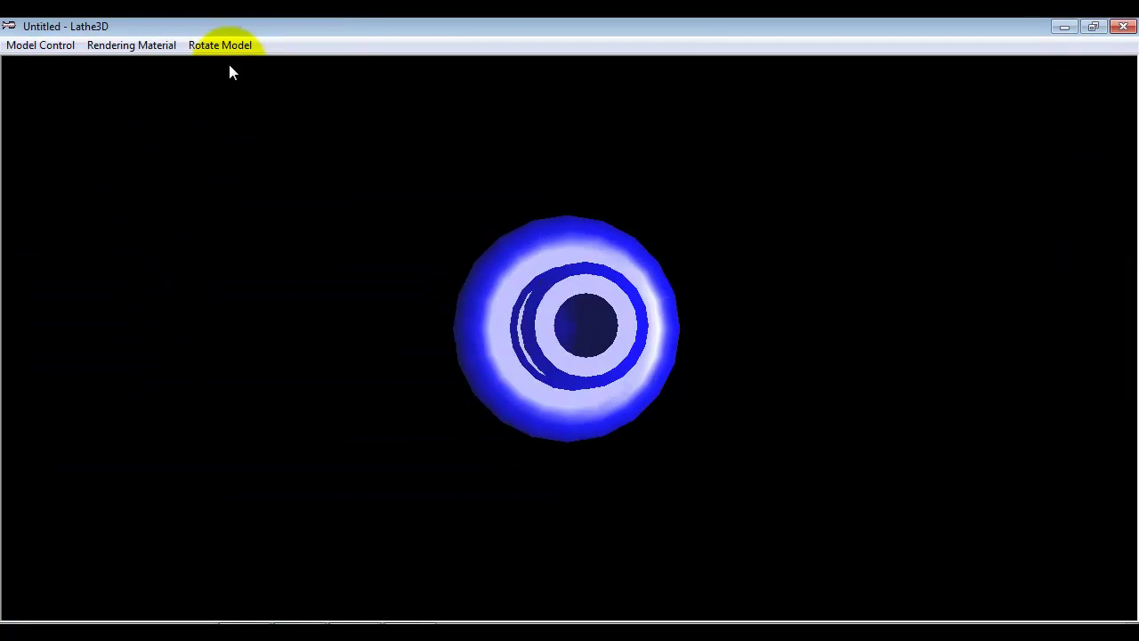
{"action": "left_click", "coordinate": [49, 47]}
{"action": "left_click", "coordinate": [103, 133]}
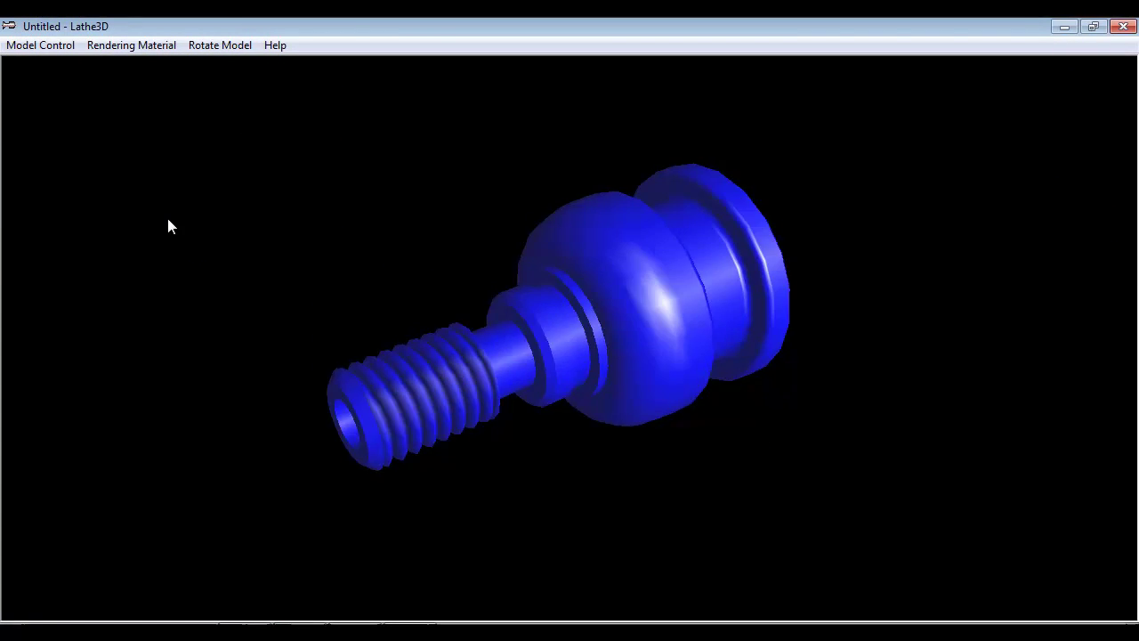
- Apply the Plastic rendering material and rotate the part to inspect it
{"action": "left_click", "coordinate": [127, 51]}
{"action": "left_click", "coordinate": [134, 85]}
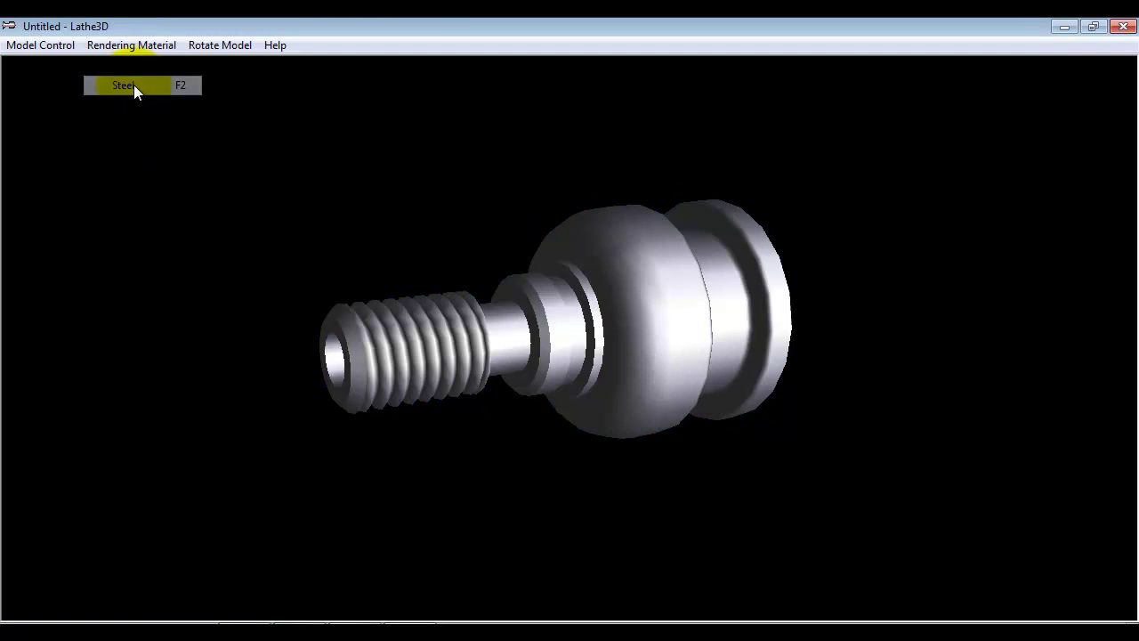
{"action": "left_click", "coordinate": [122, 52]}
{"action": "left_click", "coordinate": [125, 67]}
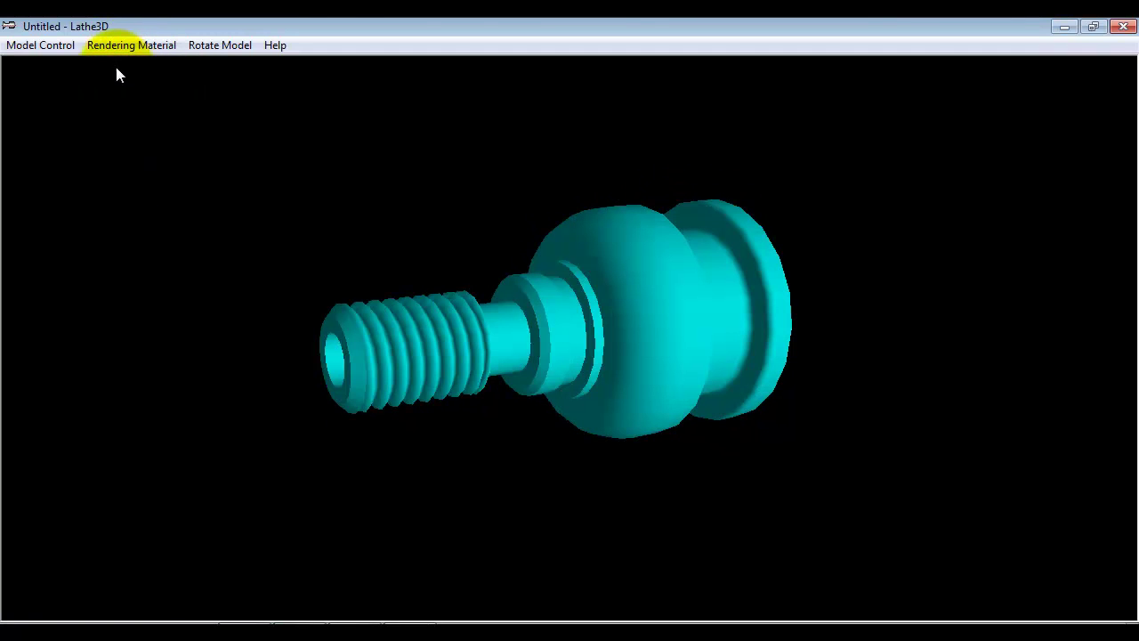
{"action": "left_click", "coordinate": [28, 46]}
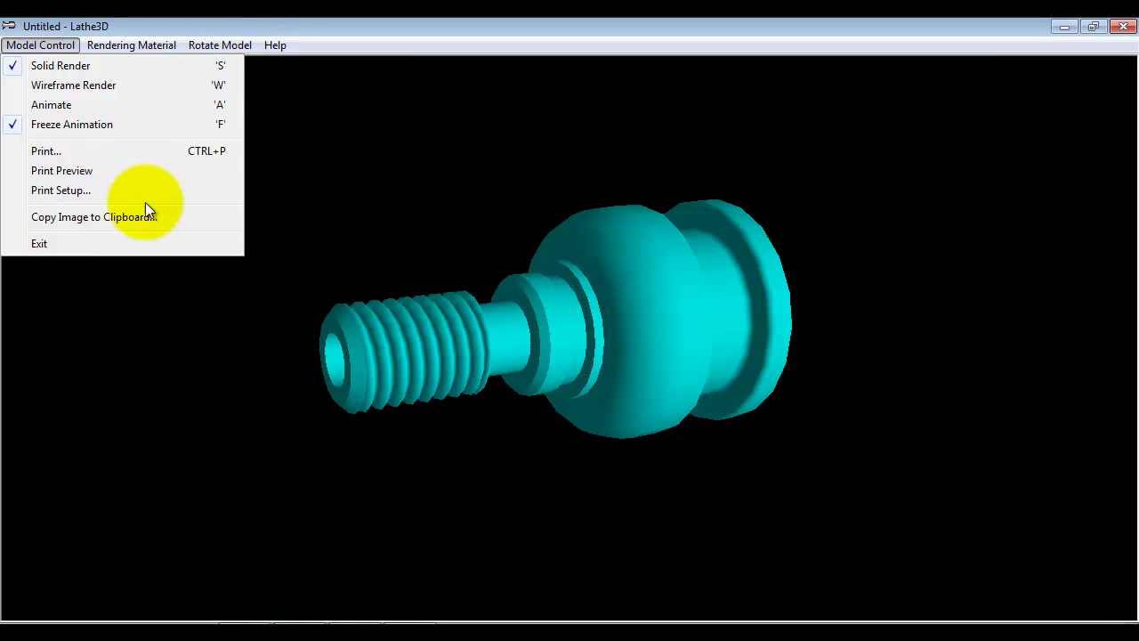
{"action": "left_click", "coordinate": [303, 26]}
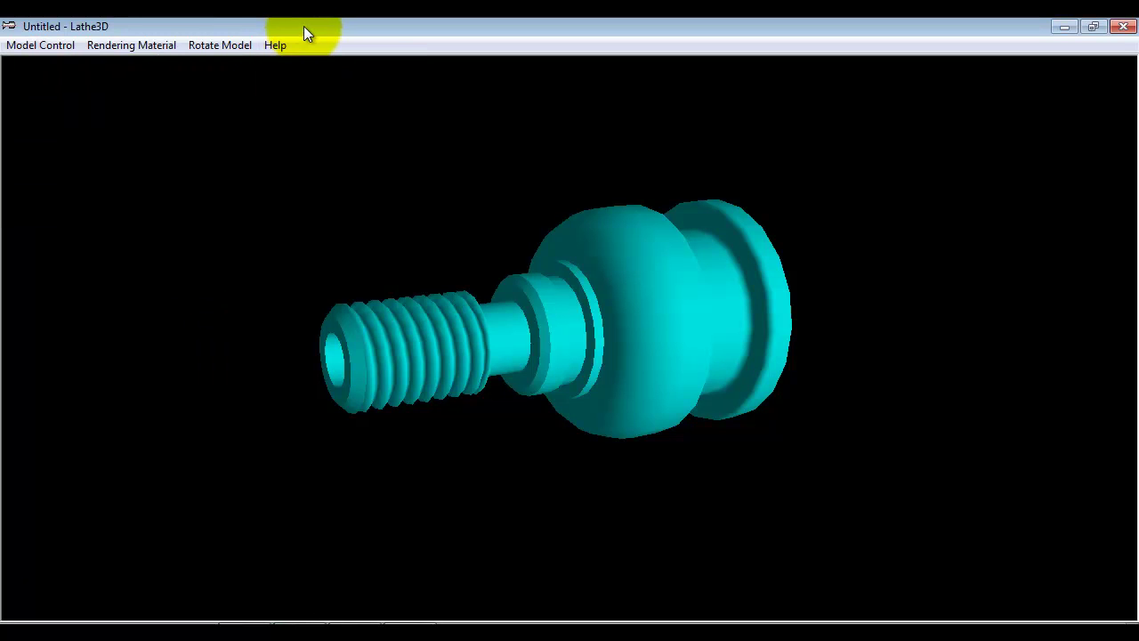
{"action": "left_click_drag", "start_coordinate": [445, 302], "coordinate": [443, 316]}
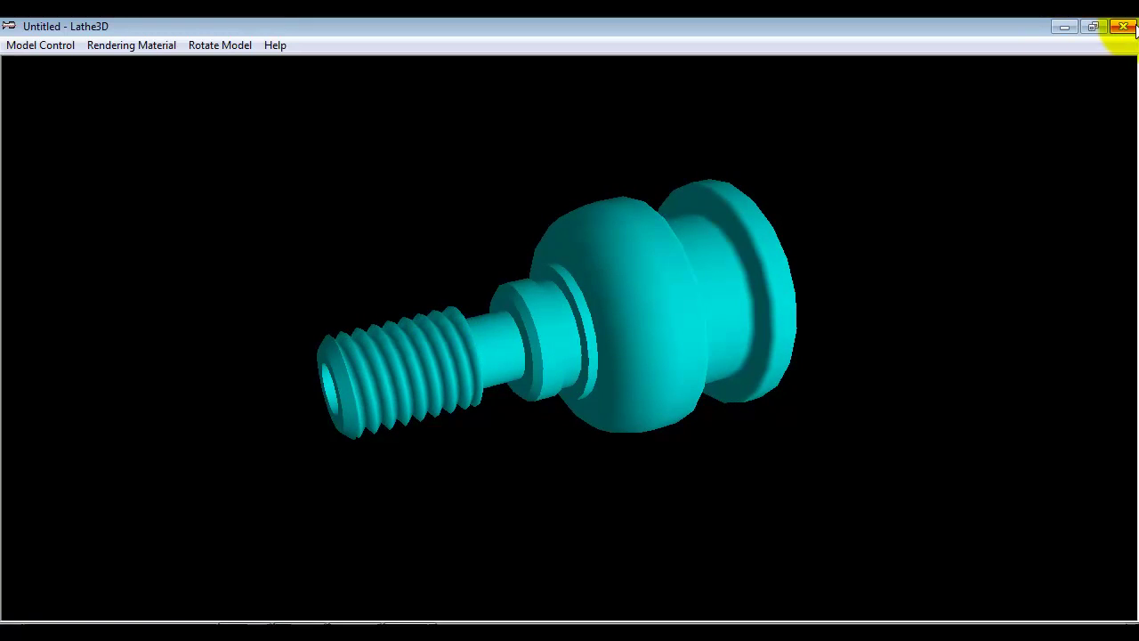
- Close Lathe3D and add stacked baseline dimensions to the profile
{"action": "left_click", "coordinate": [1123, 25]}
{"action": "left_click", "coordinate": [663, 67]}
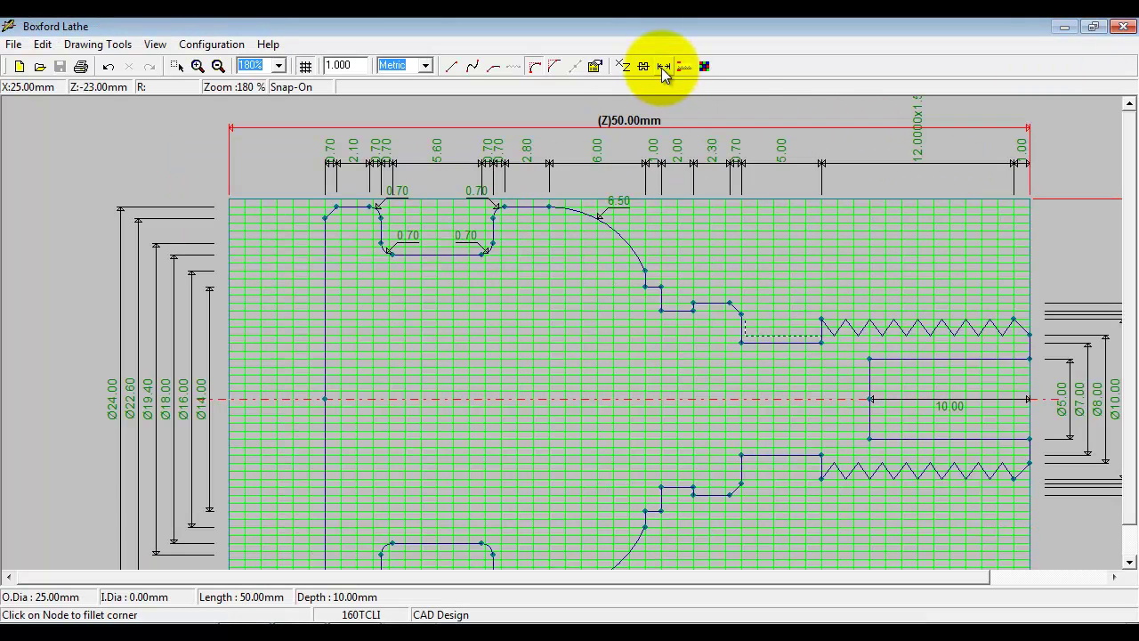
{"action": "left_click", "coordinate": [663, 72]}
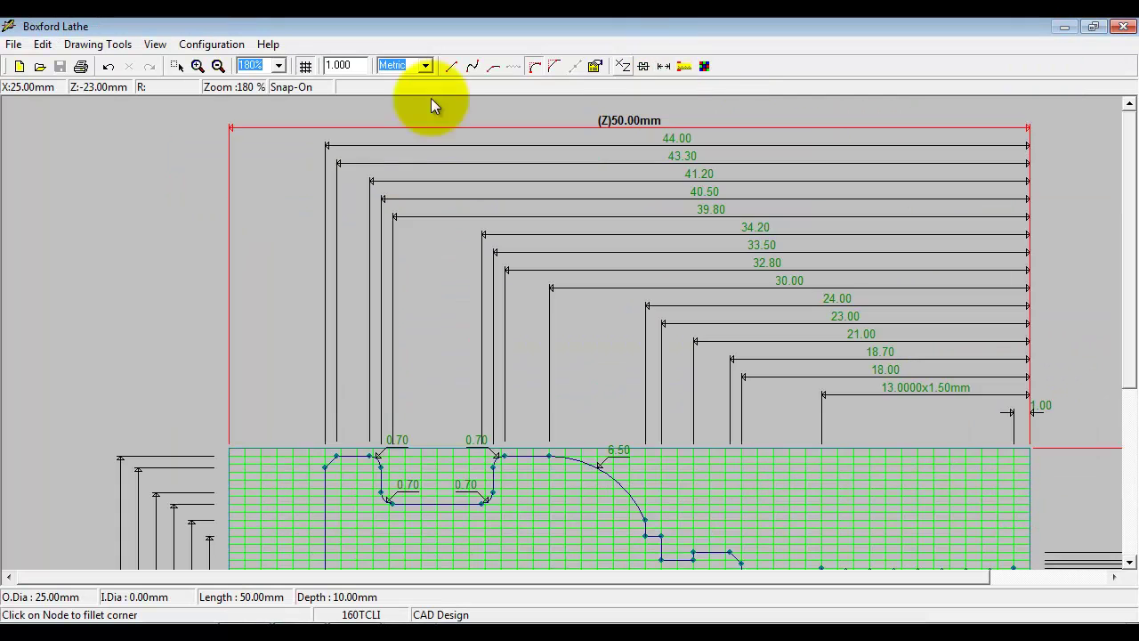
{"action": "left_click", "coordinate": [218, 66]}
- Zoom out to the whole part and reposition a profile corner node in Line mode
{"action": "left_click", "coordinate": [218, 66]}
{"action": "left_click", "coordinate": [218, 67]}
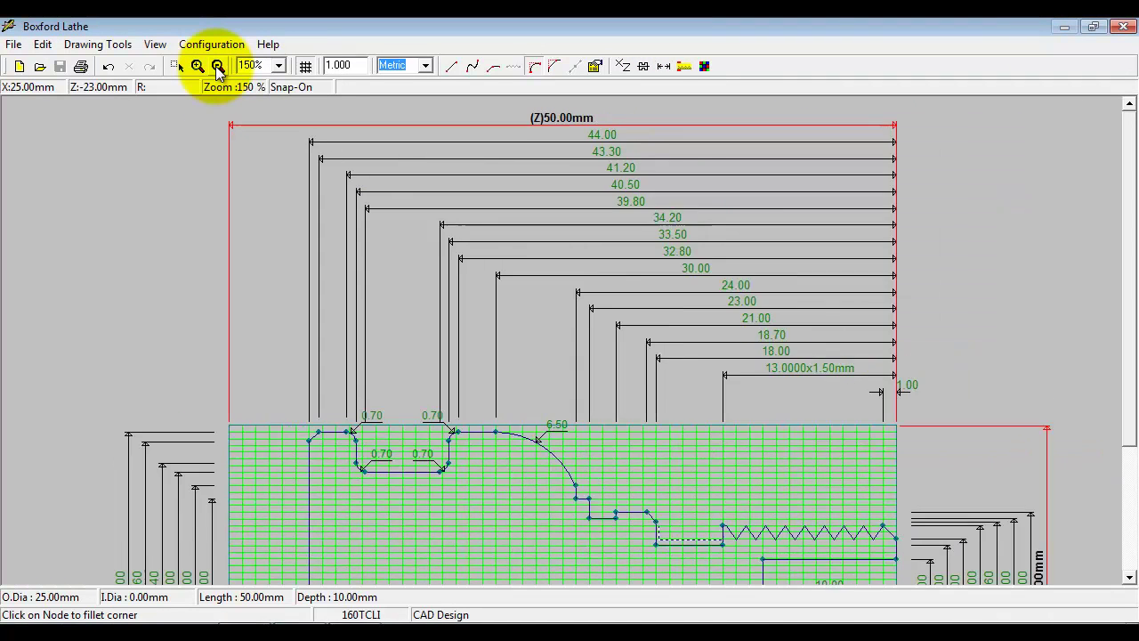
{"action": "left_click", "coordinate": [218, 67]}
{"action": "left_click", "coordinate": [218, 67]}
{"action": "left_click", "coordinate": [218, 67]}
{"action": "left_click", "coordinate": [218, 66]}
{"action": "left_click", "coordinate": [219, 67]}
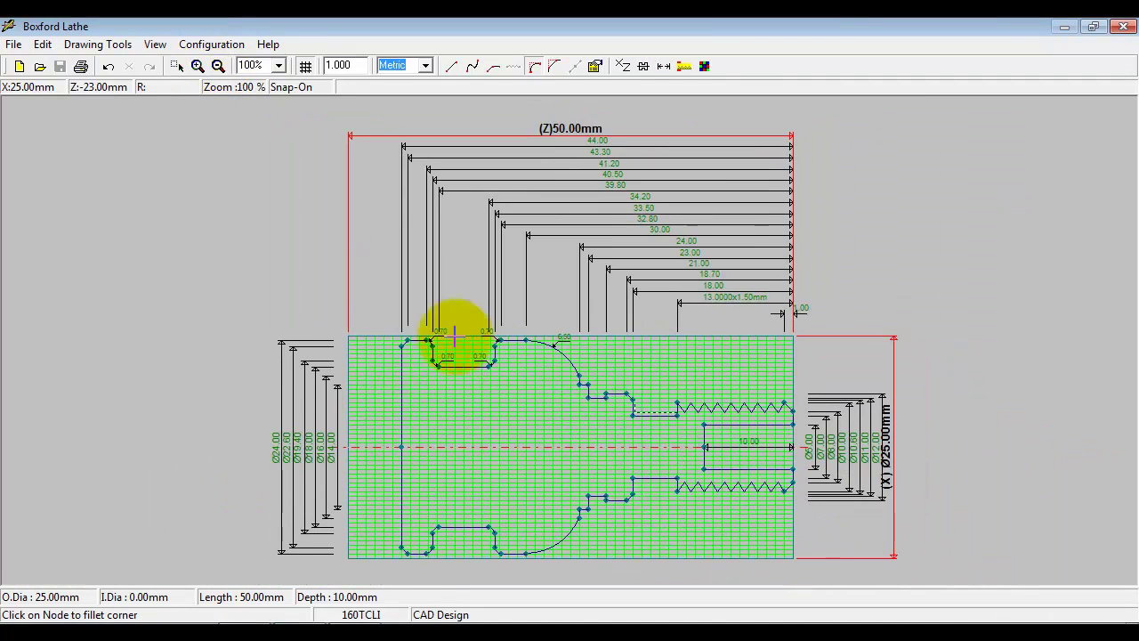
{"action": "key", "text": "Escape"}
{"action": "mouse_move", "coordinate": [636, 415]}
{"action": "left_mouse_down"}
{"action": "mouse_move", "coordinate": [669, 417]}
{"action": "mouse_move", "coordinate": [626, 412]}
{"action": "left_mouse_up"}
{"action": "left_click", "coordinate": [704, 441]}
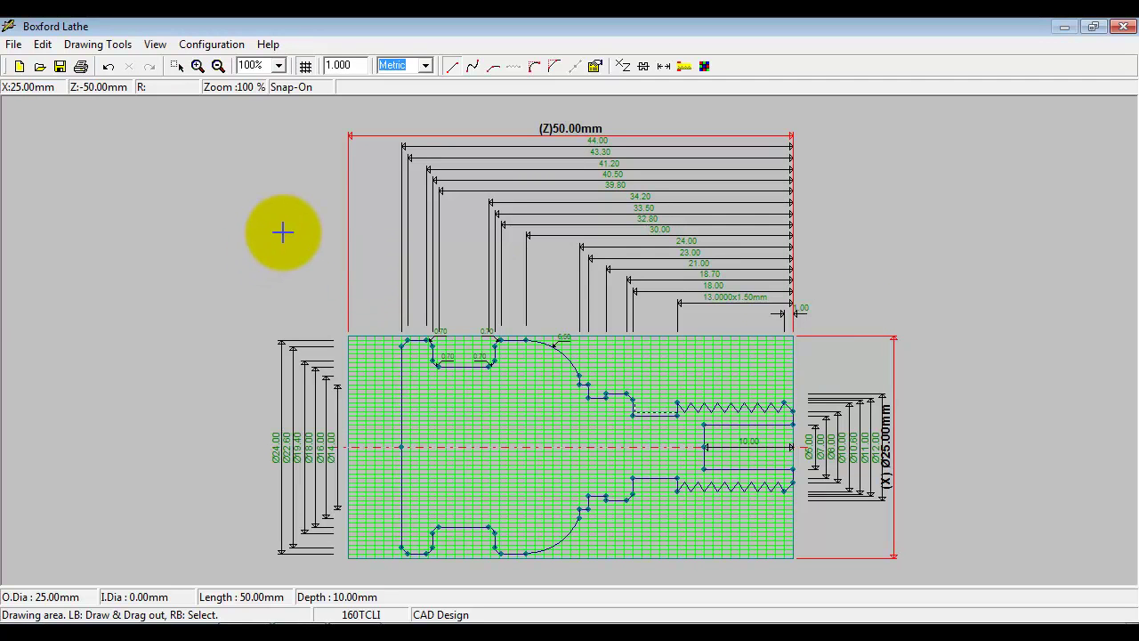
- Process the billet in ALU(2011)/BRASS(CZ121M) and save the CNC program as errwerr.GML
{"action": "left_click", "coordinate": [14, 43]}
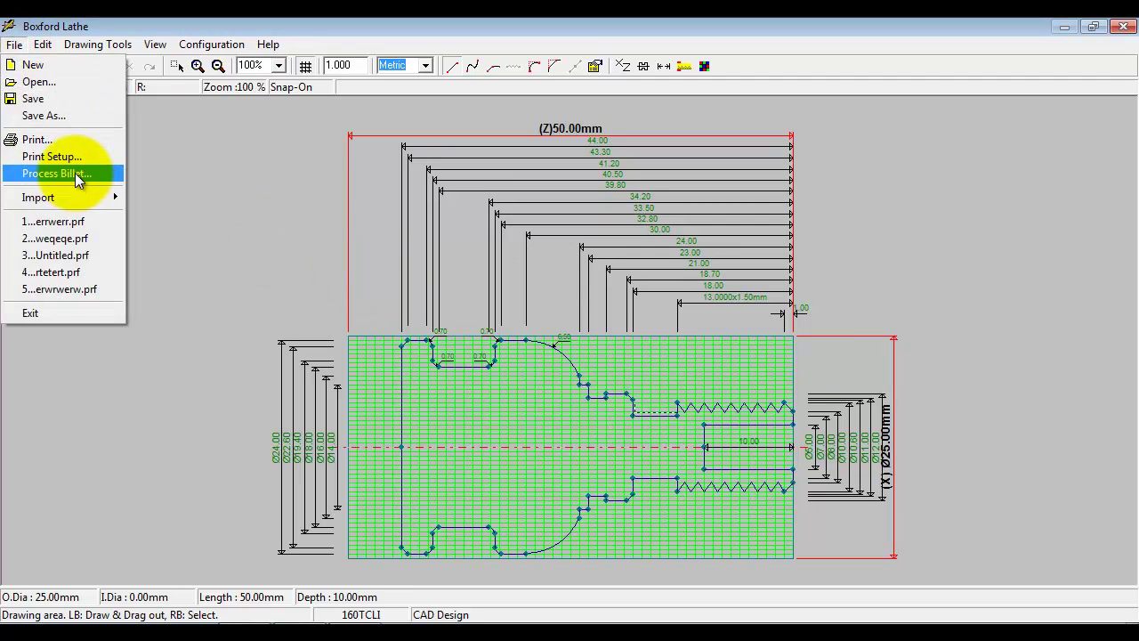
{"action": "left_click", "coordinate": [76, 174]}
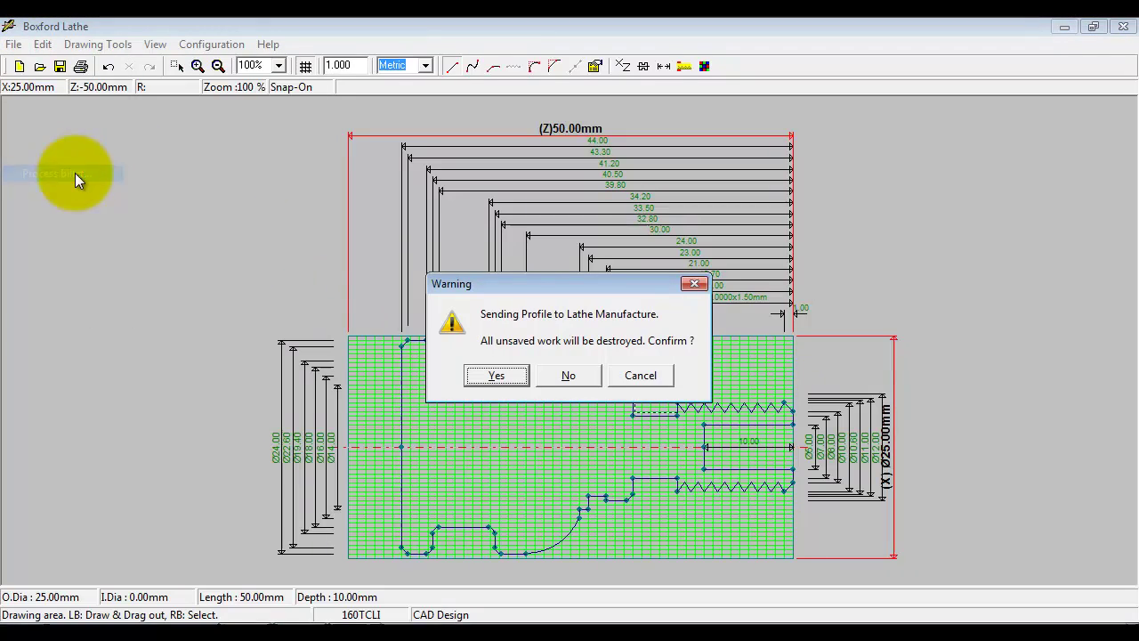
{"action": "left_click", "coordinate": [494, 376]}
{"action": "left_click", "coordinate": [652, 295]}
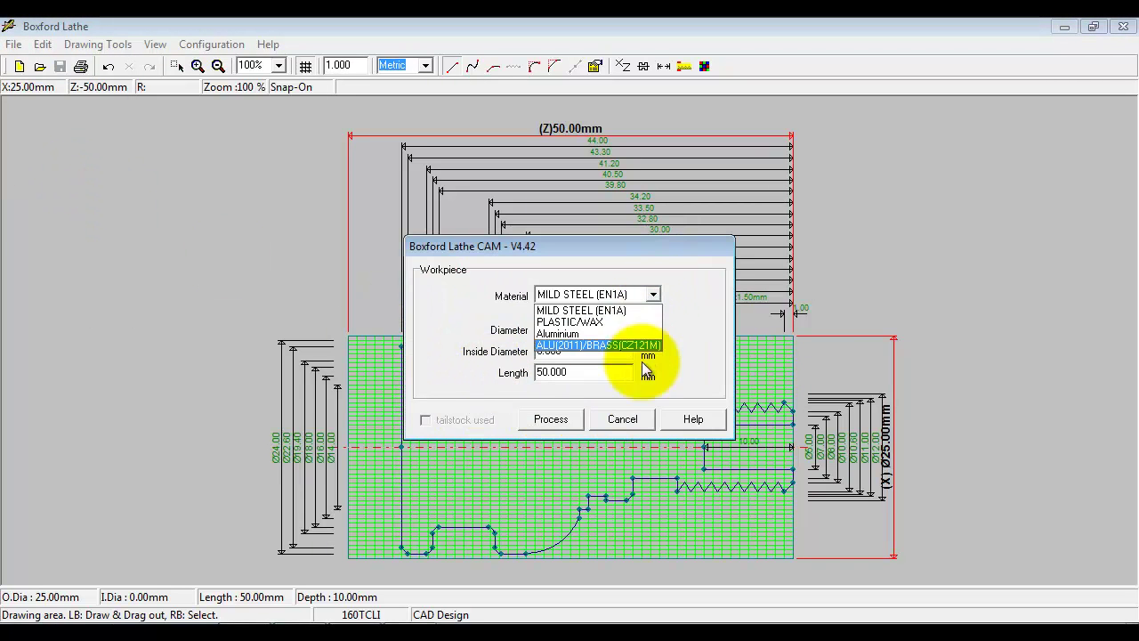
{"action": "left_click", "coordinate": [599, 346]}
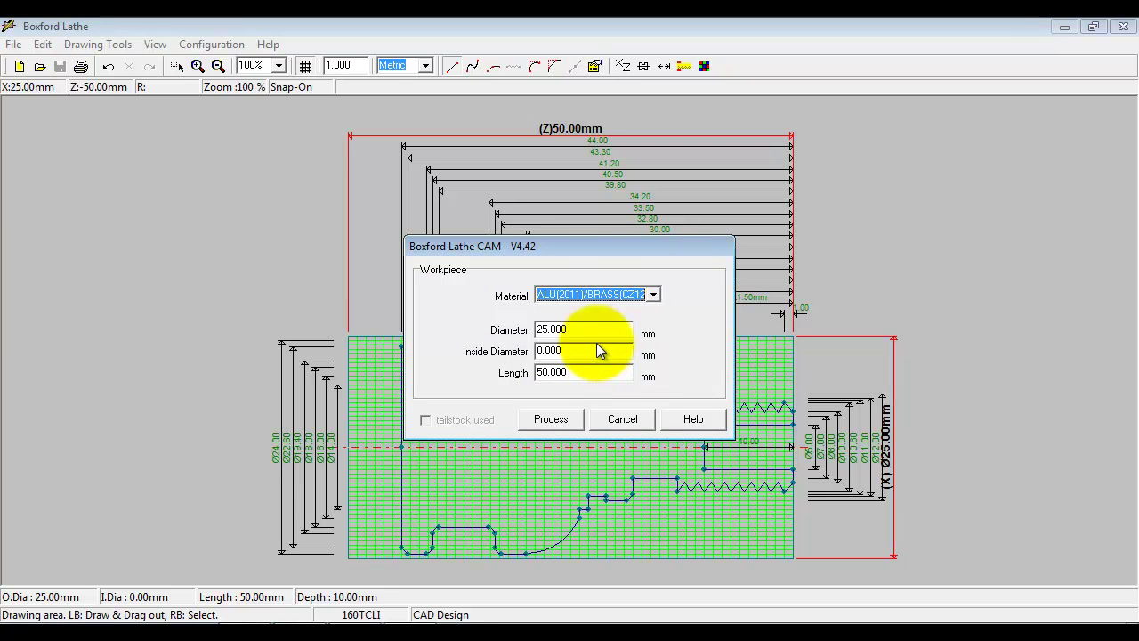
{"action": "left_click", "coordinate": [550, 419]}
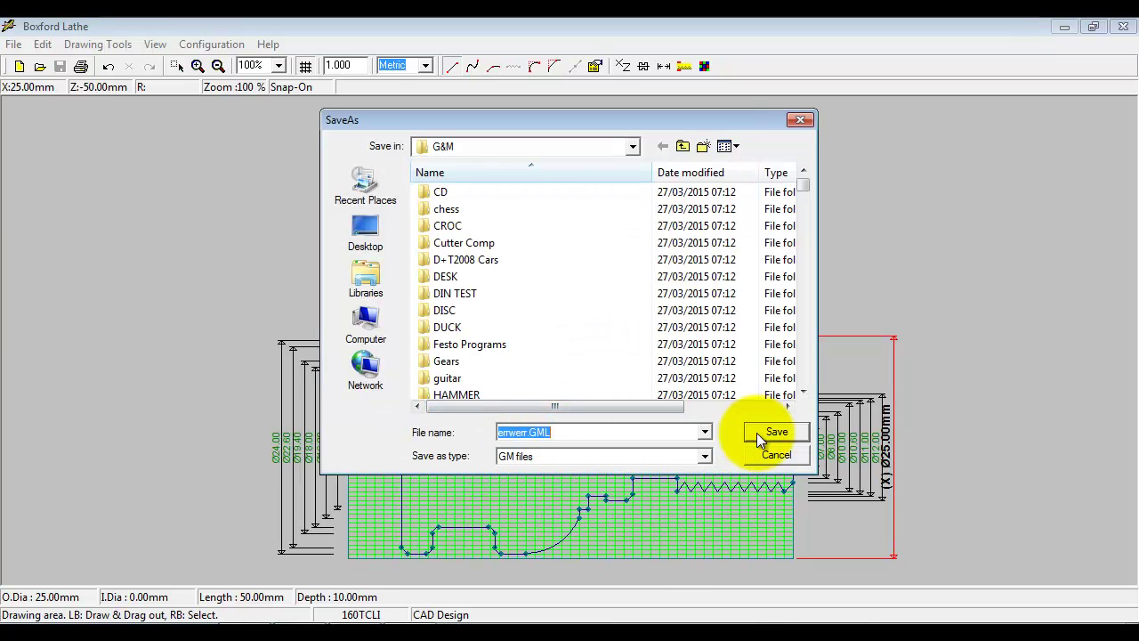
{"action": "left_click", "coordinate": [757, 432]}
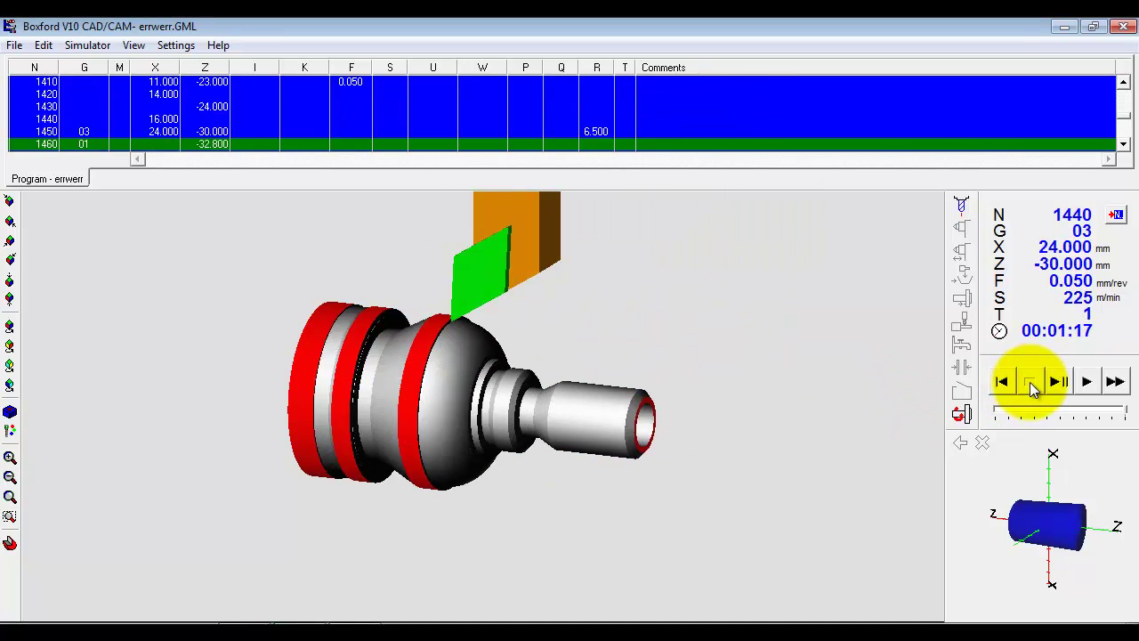
- Play the full errwerr.GML machining simulation, speeding it up, then close and reopen the simulator
{"action": "left_click_drag", "start_coordinate": [1127, 416], "coordinate": [1011, 413]}
{"action": "left_click", "coordinate": [1087, 381]}
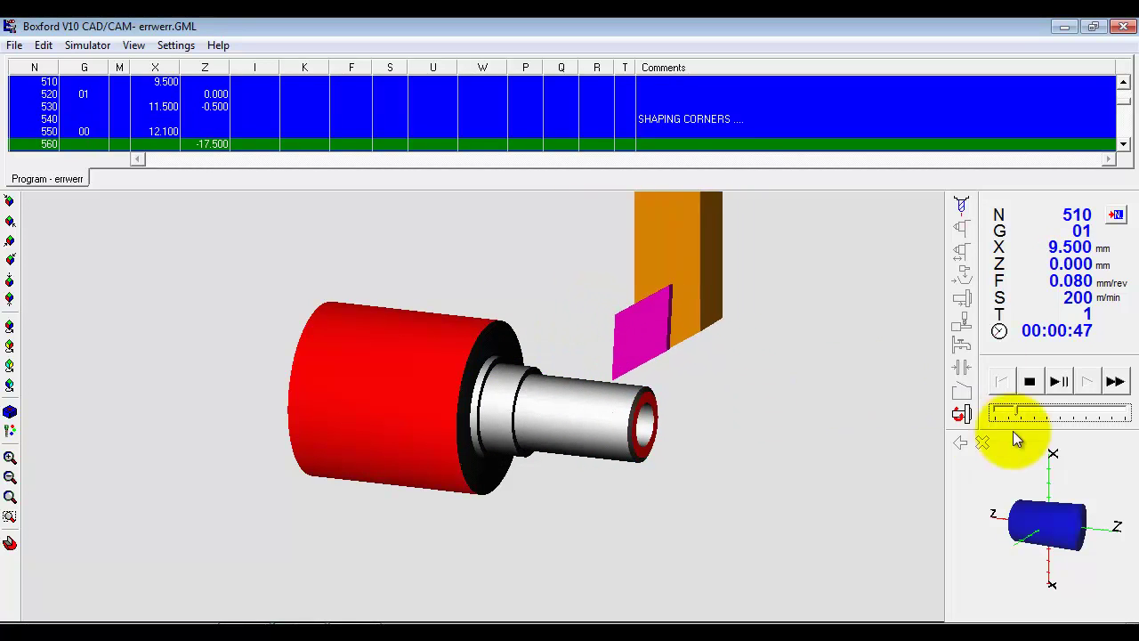
{"action": "left_click_drag", "start_coordinate": [1018, 414], "coordinate": [1070, 414]}
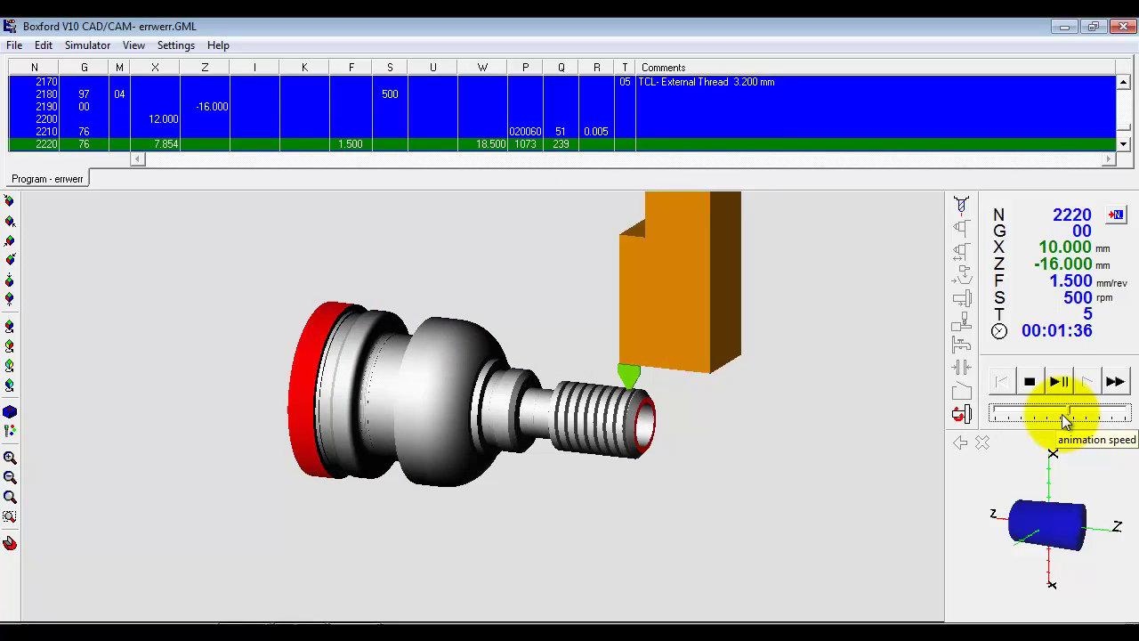
{"action": "left_click_drag", "start_coordinate": [1066, 421], "coordinate": [1102, 419]}
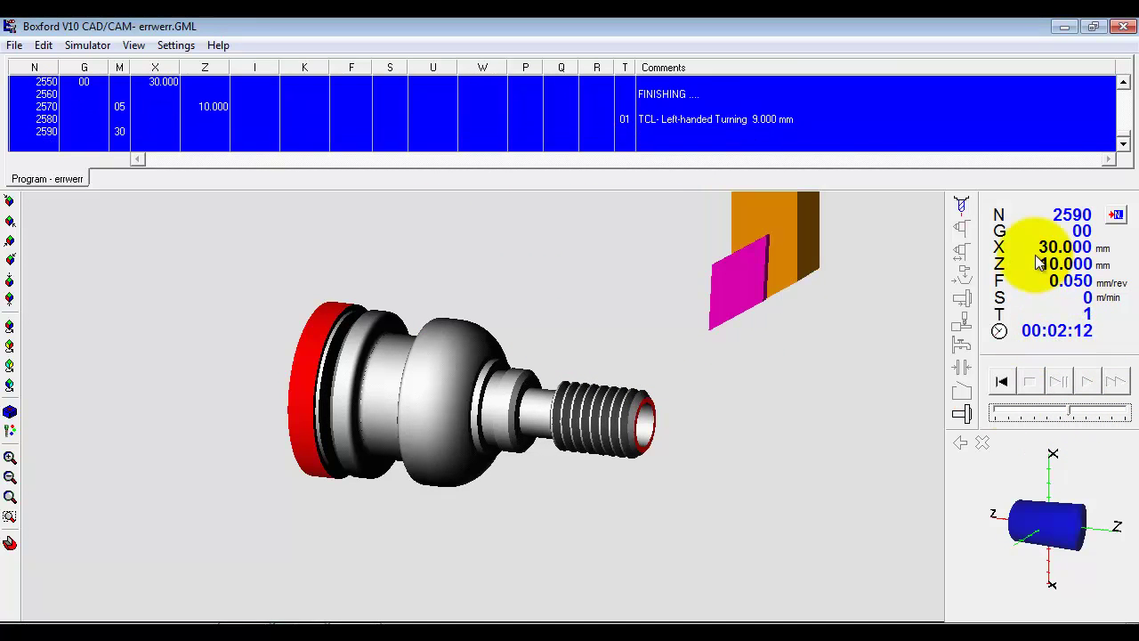
{"action": "left_click", "coordinate": [1125, 28]}
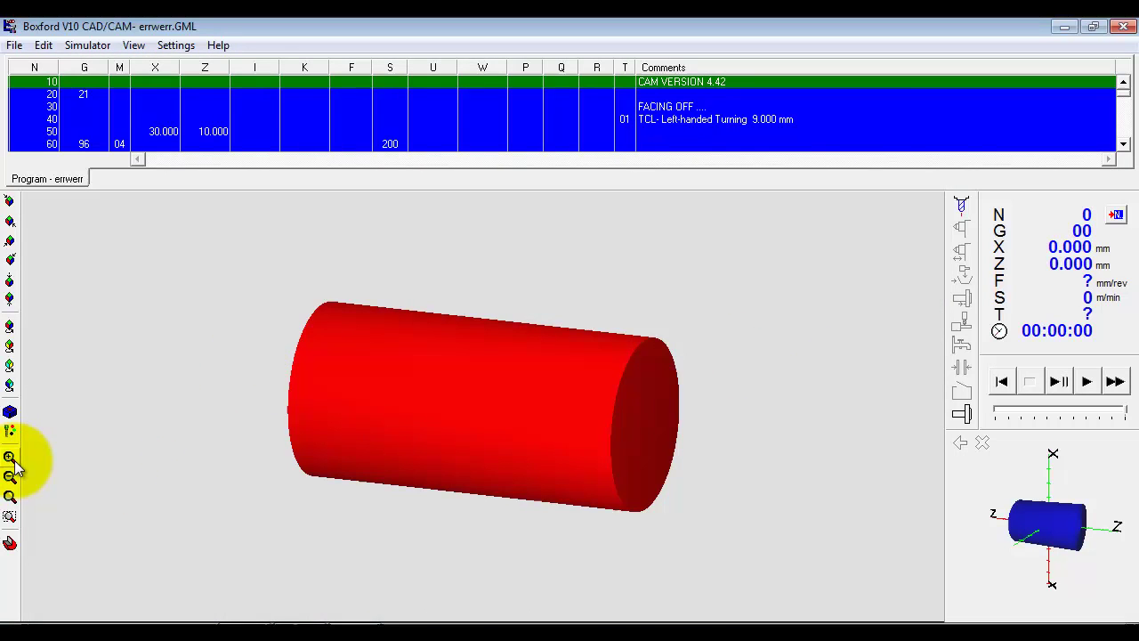
- Replay the simulation zoomed in with a Lathe 3/4 section, stopping during thread cutting
{"action": "left_click", "coordinate": [10, 458]}
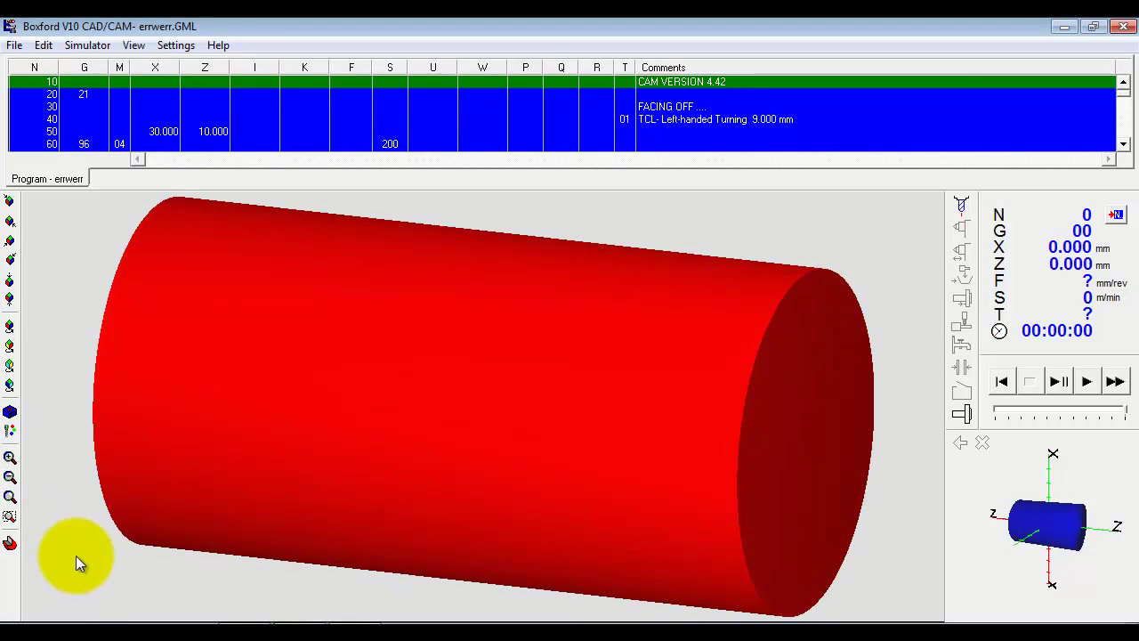
{"action": "left_click", "coordinate": [9, 546]}
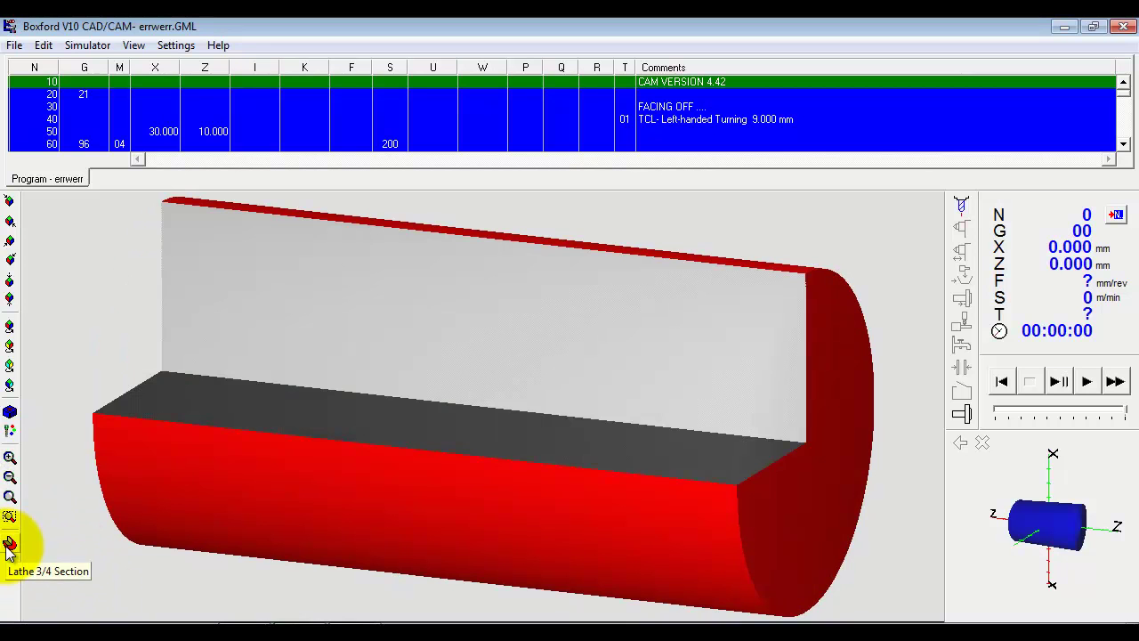
{"action": "left_click", "coordinate": [10, 412]}
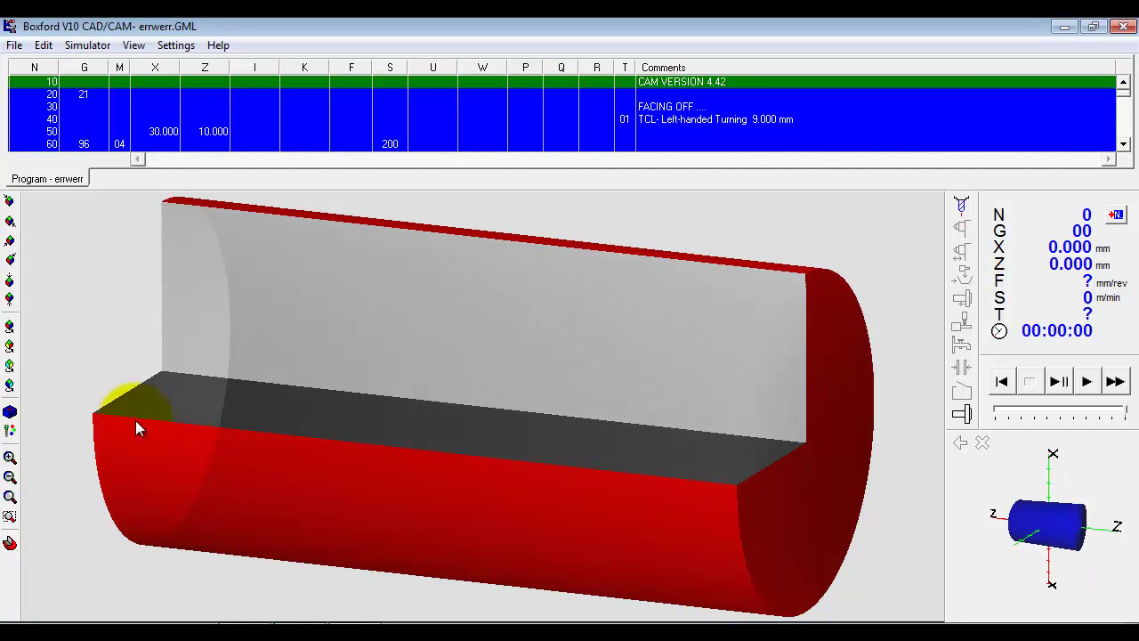
{"action": "left_click", "coordinate": [1089, 384]}
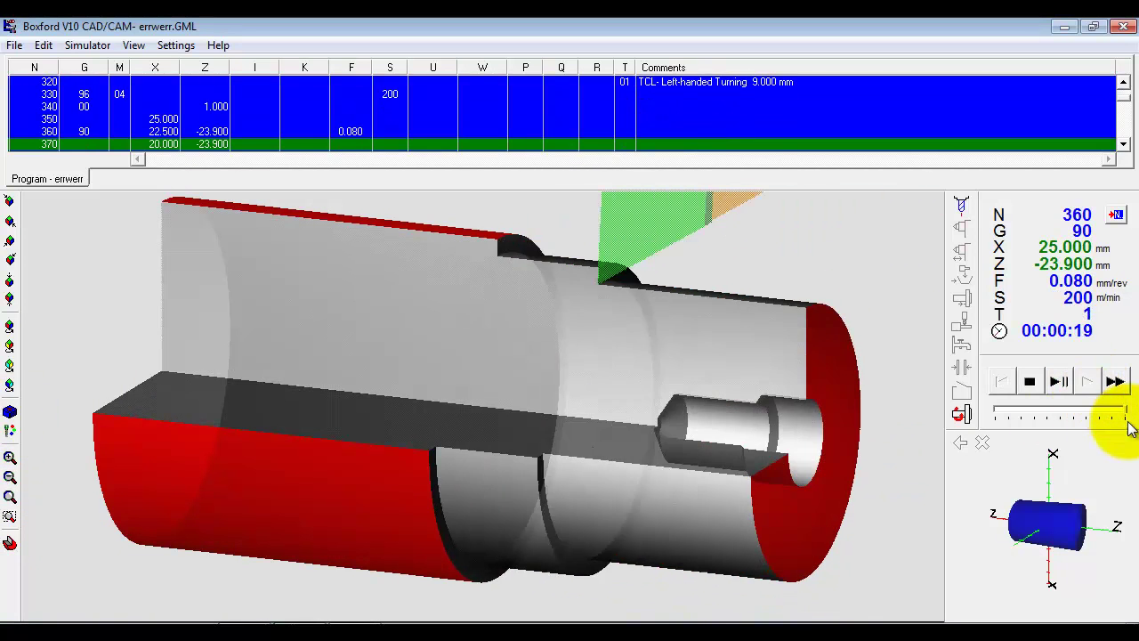
{"action": "left_click", "coordinate": [1091, 415]}
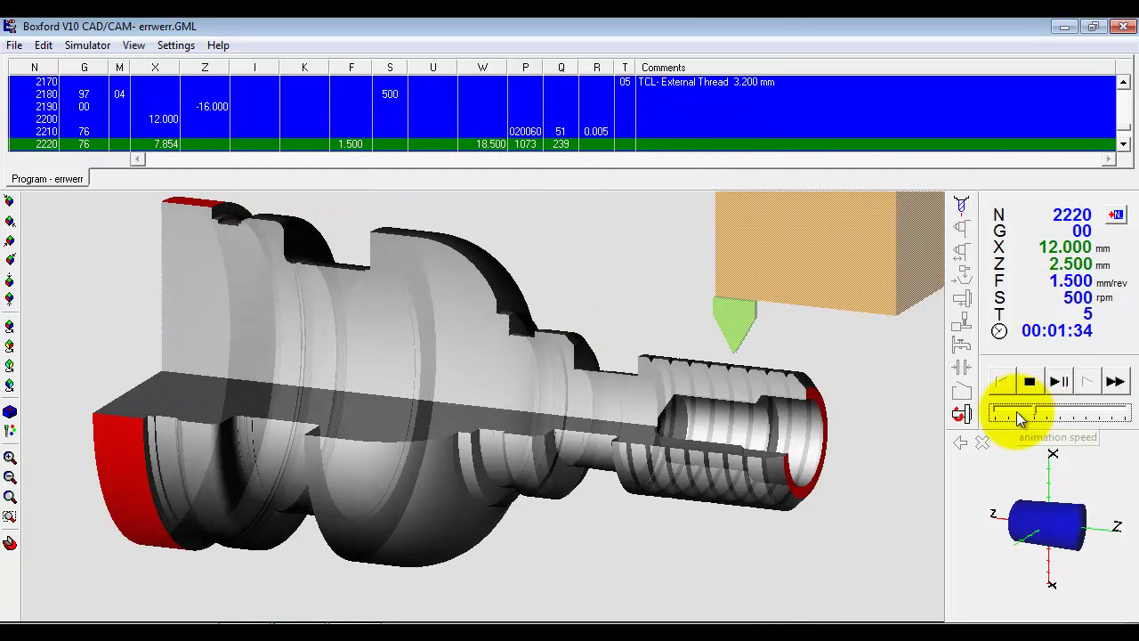
{"action": "left_click", "coordinate": [1029, 381]}
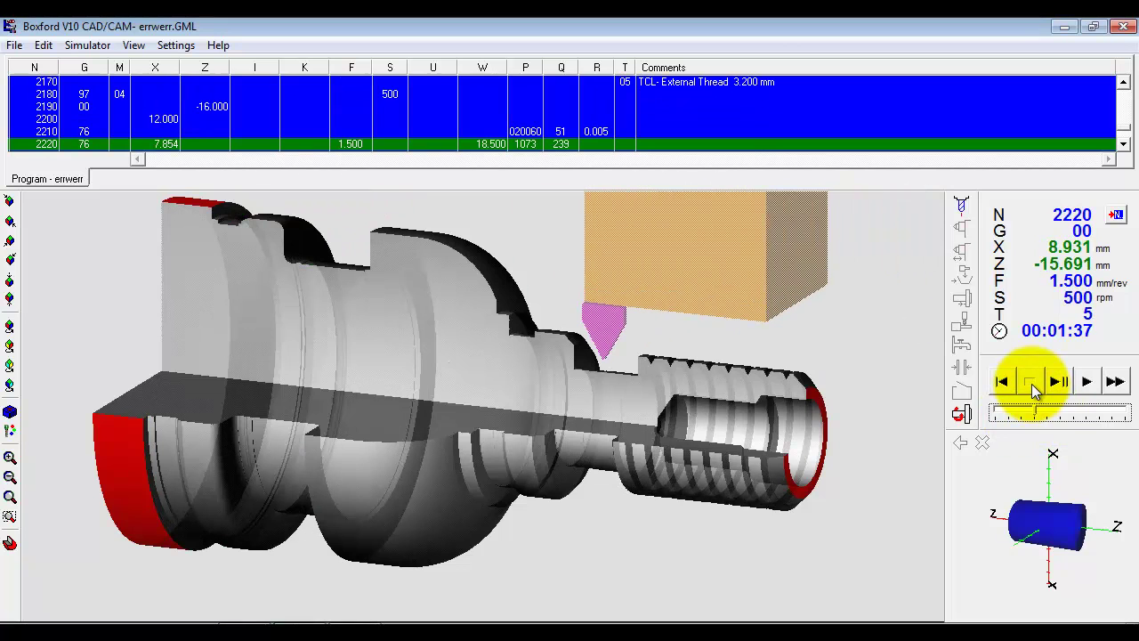